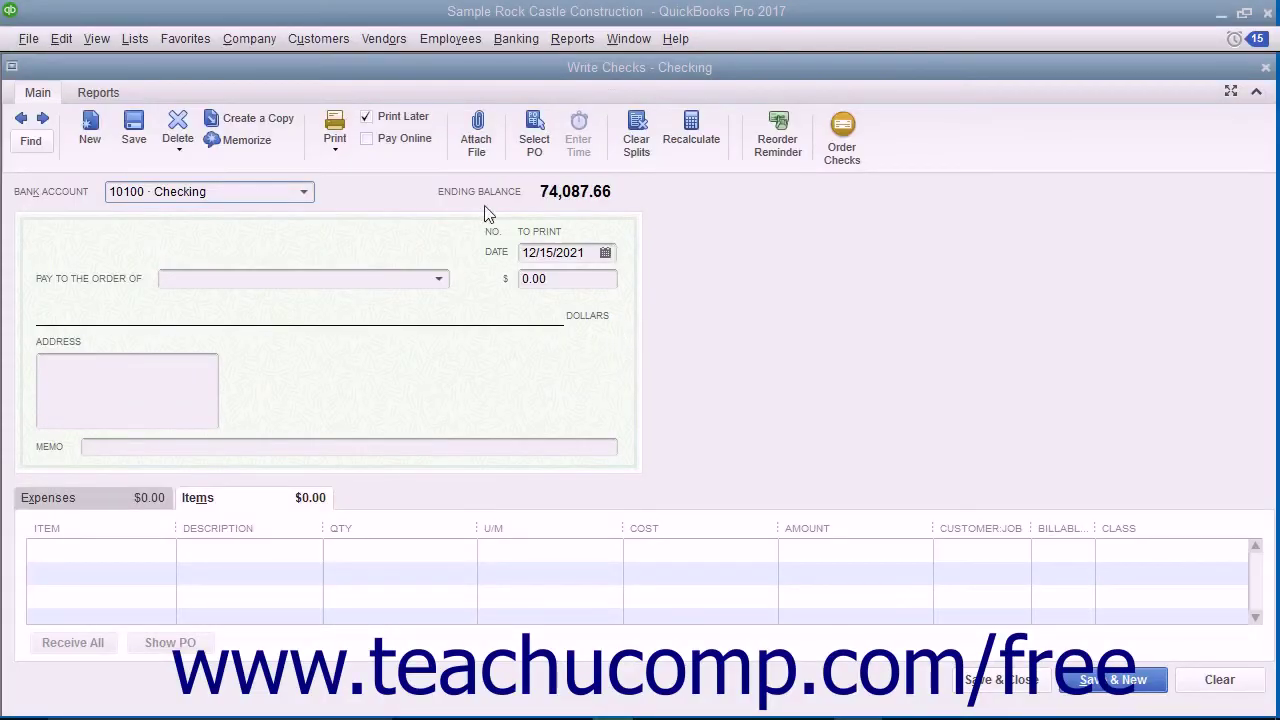
# Toggle Print Later off and back on for the current check, then go to Write Checks
pyautogui.click(417, 114)
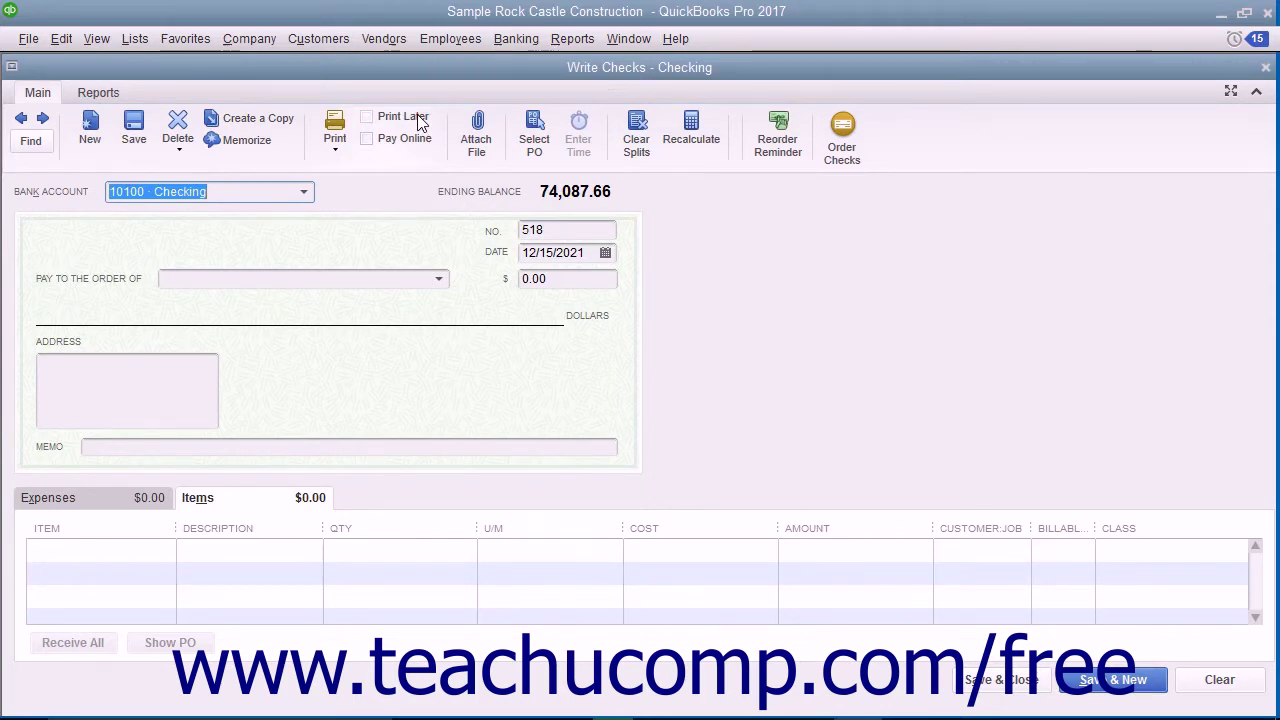
pyautogui.click(417, 114)
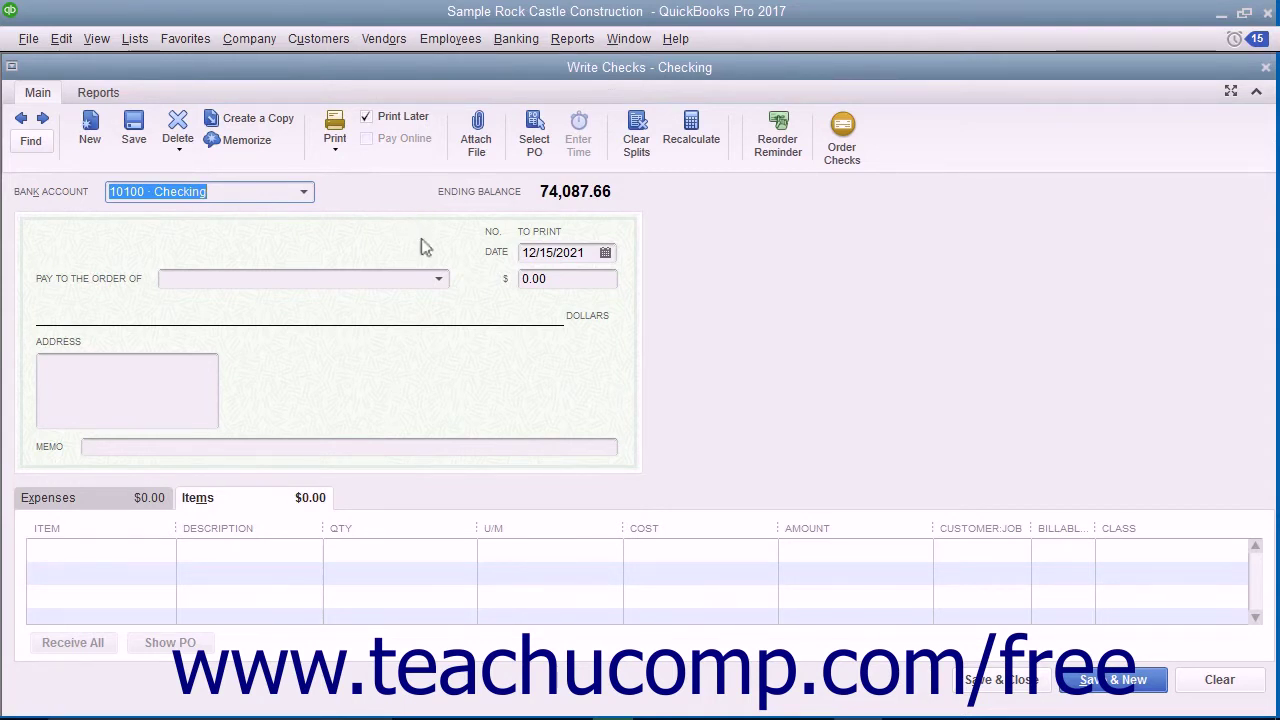
pyautogui.click(528, 45)
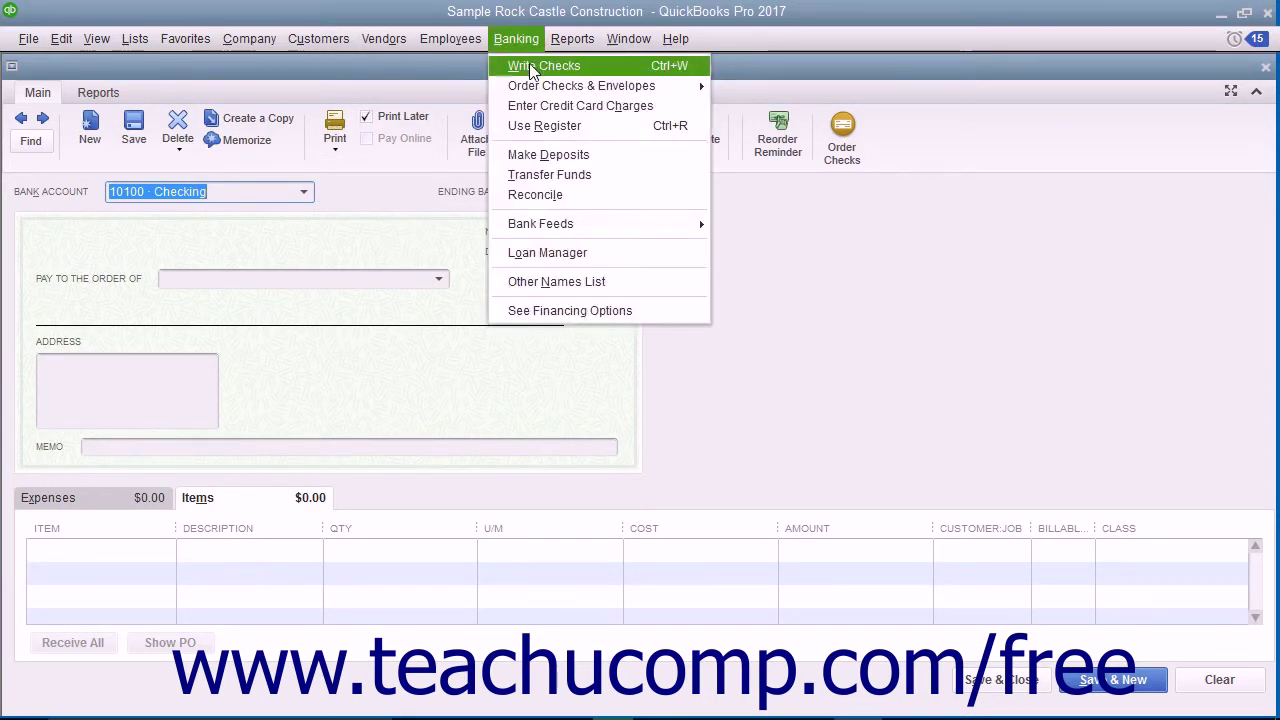
pyautogui.click(525, 63)
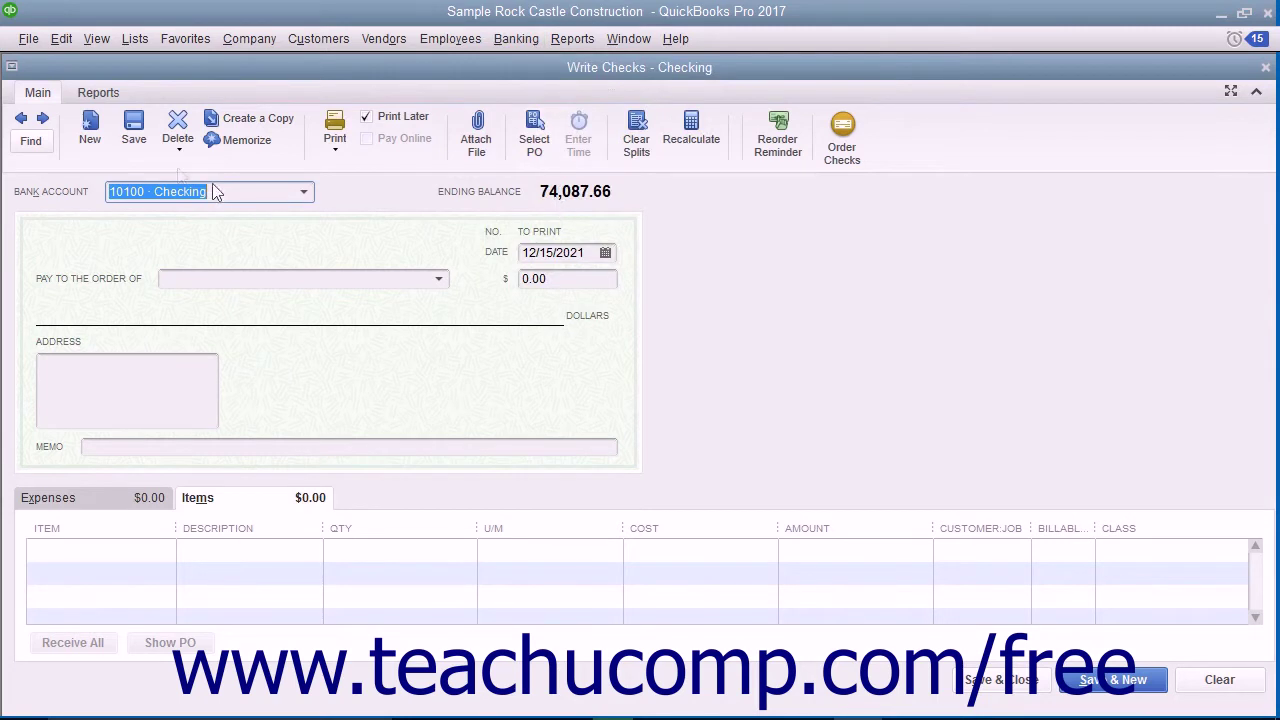
# Page back past the paycheck to the Timberloft Lumber bill payment check for 113.85 and show its print choices
pyautogui.click(21, 119)
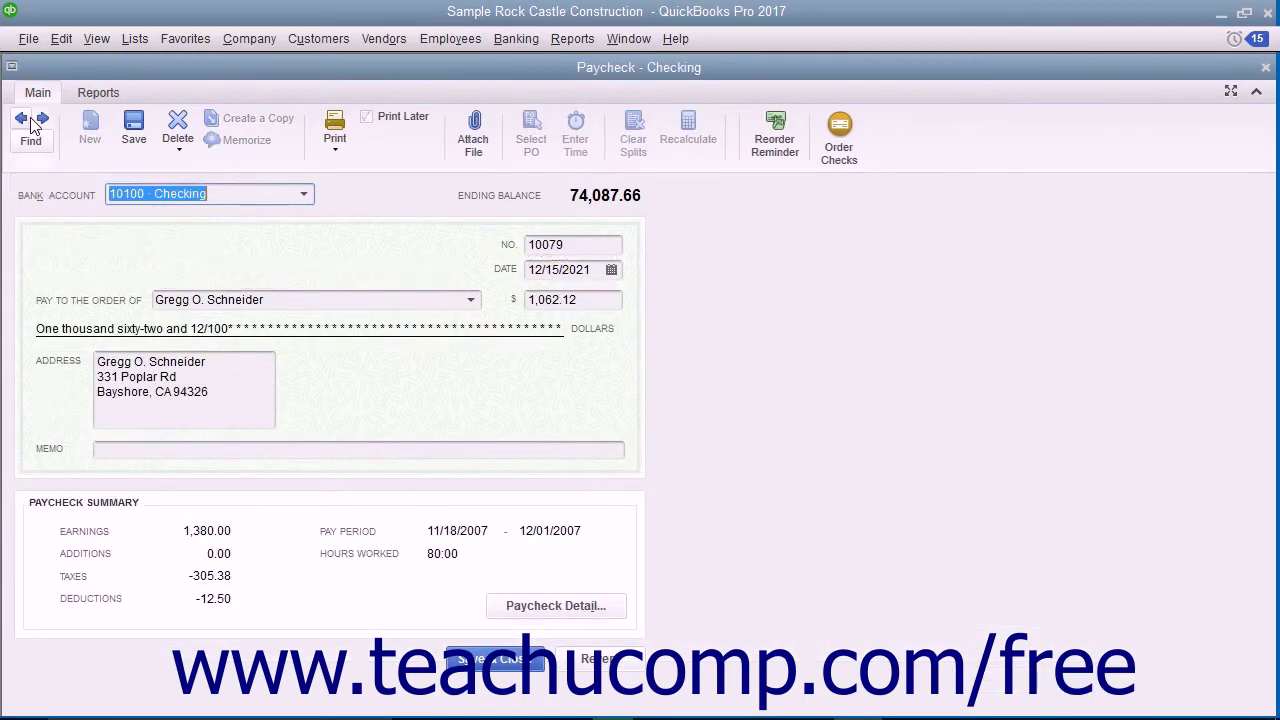
pyautogui.click(30, 119)
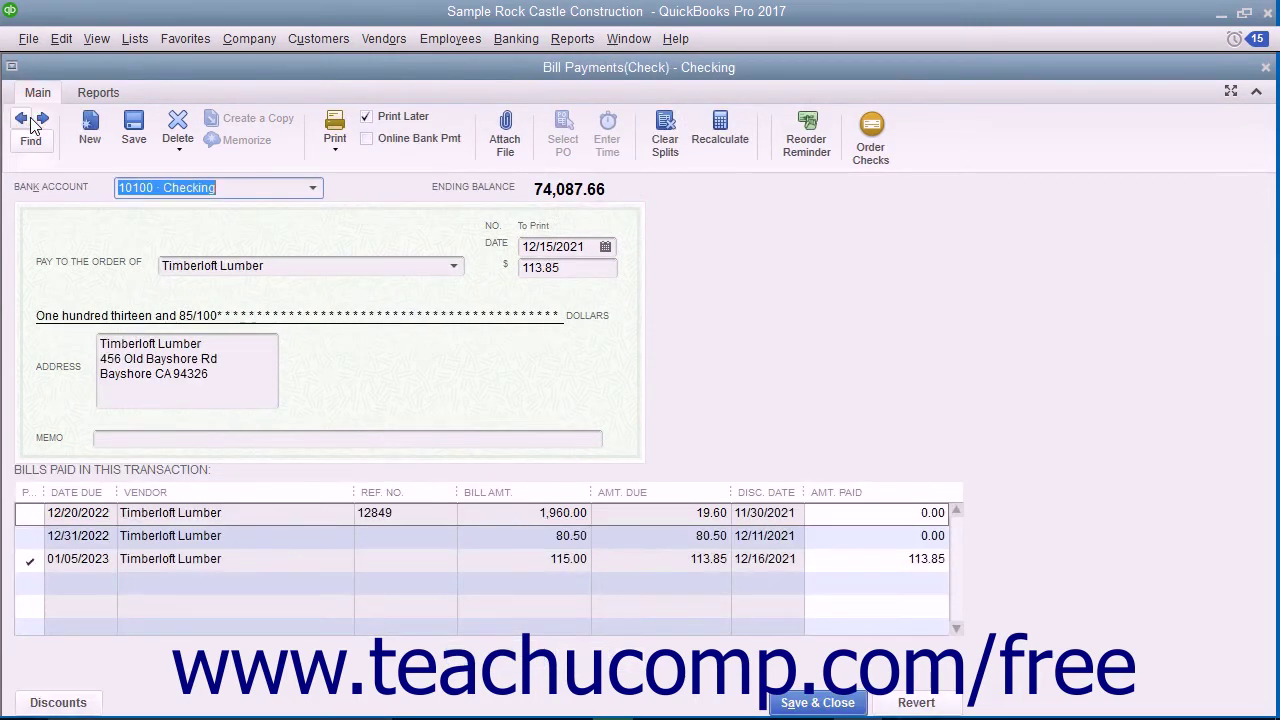
pyautogui.click(334, 152)
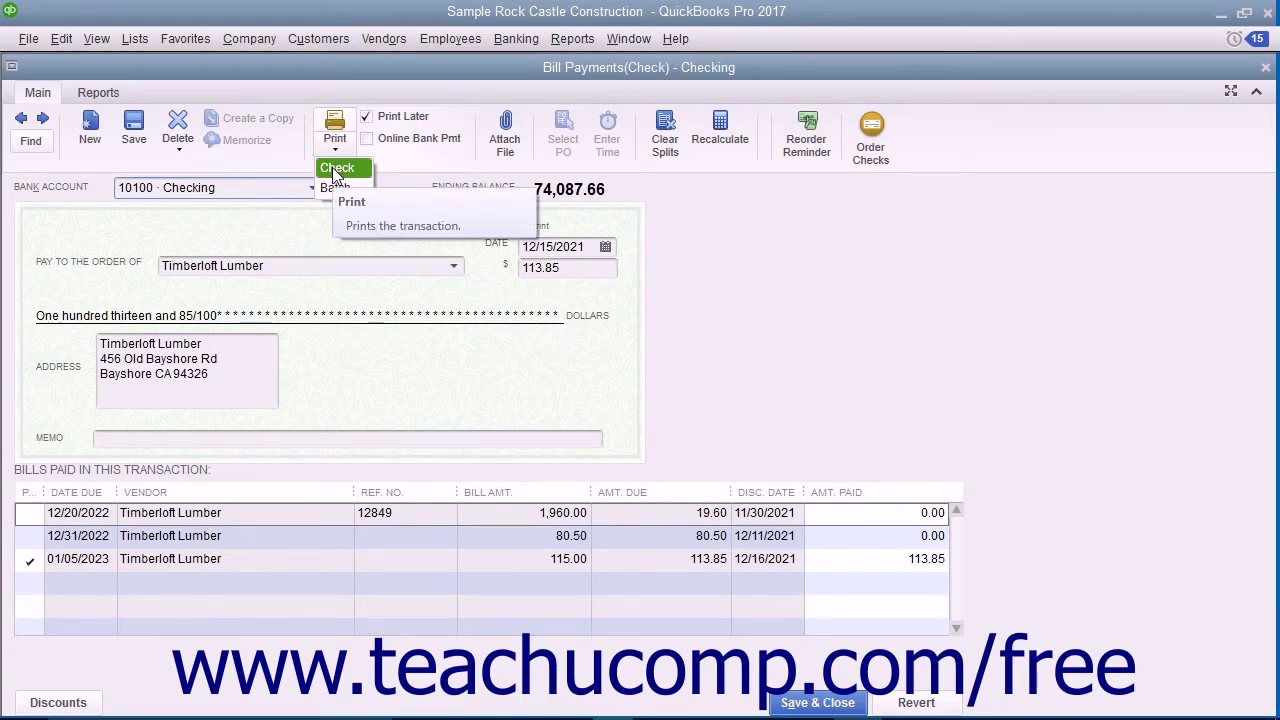
pyautogui.click(336, 170)
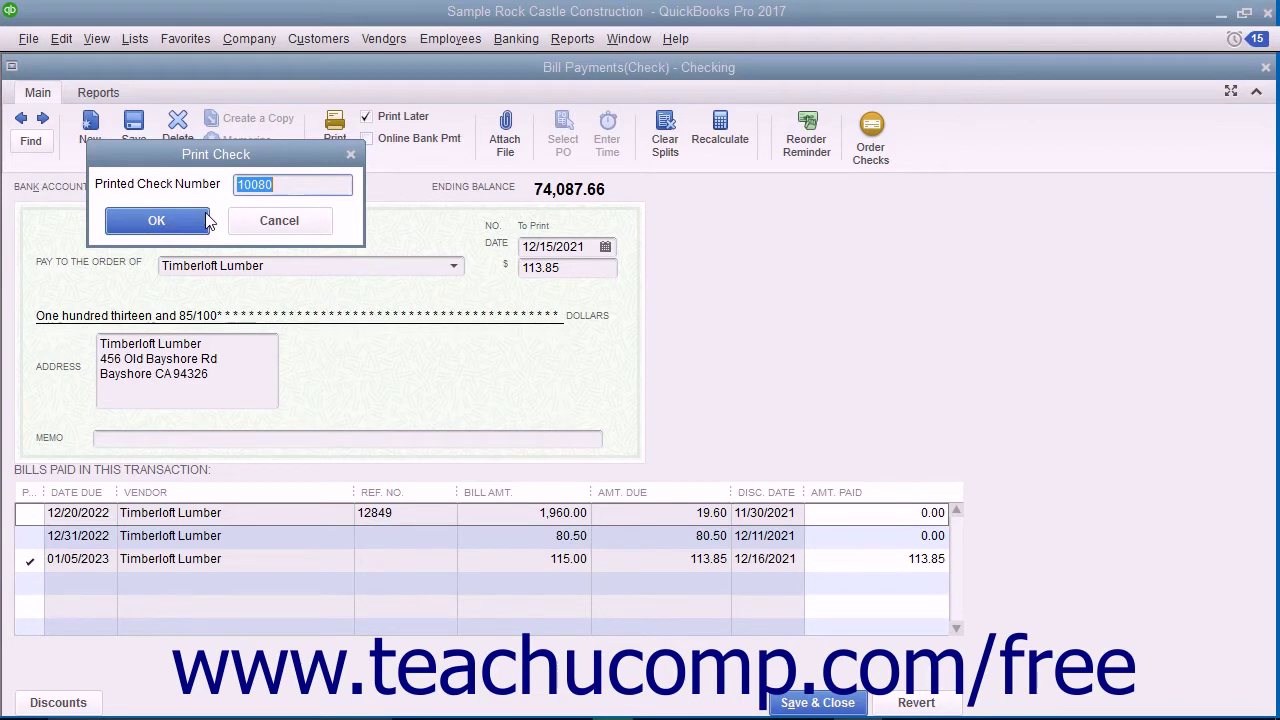
pyautogui.write('518')
pyautogui.click(198, 228)
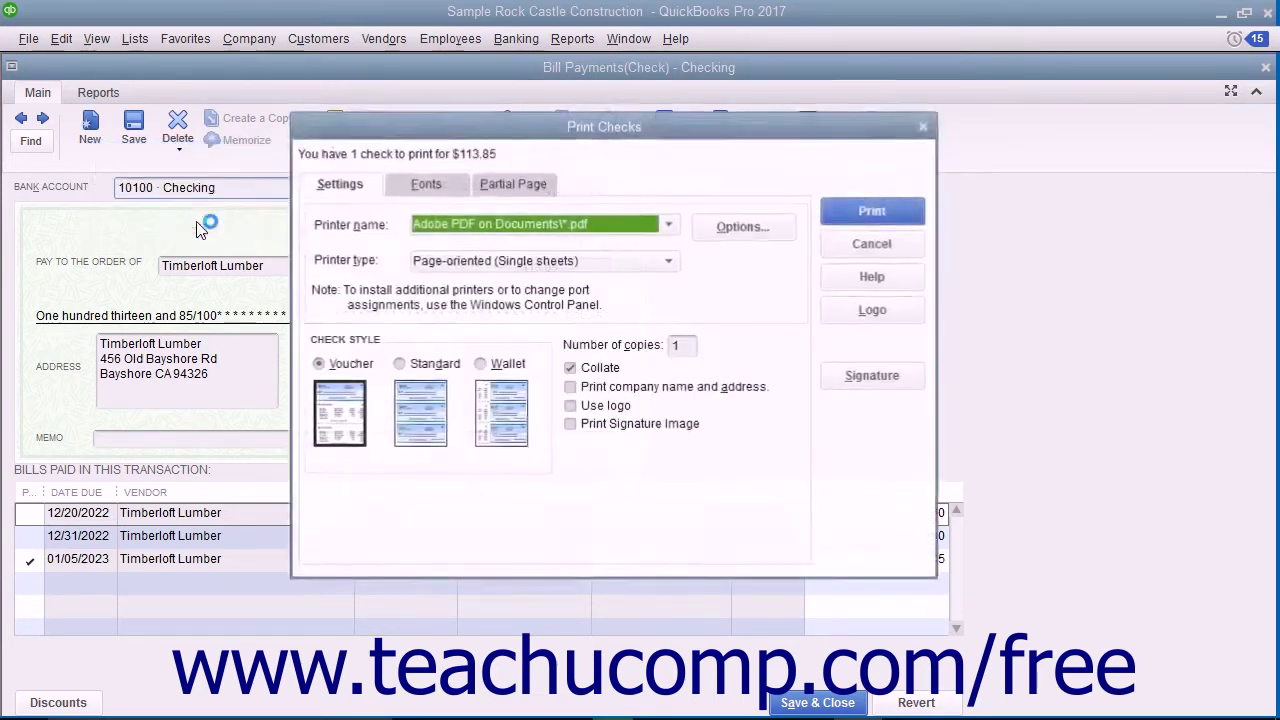
pyautogui.click(850, 245)
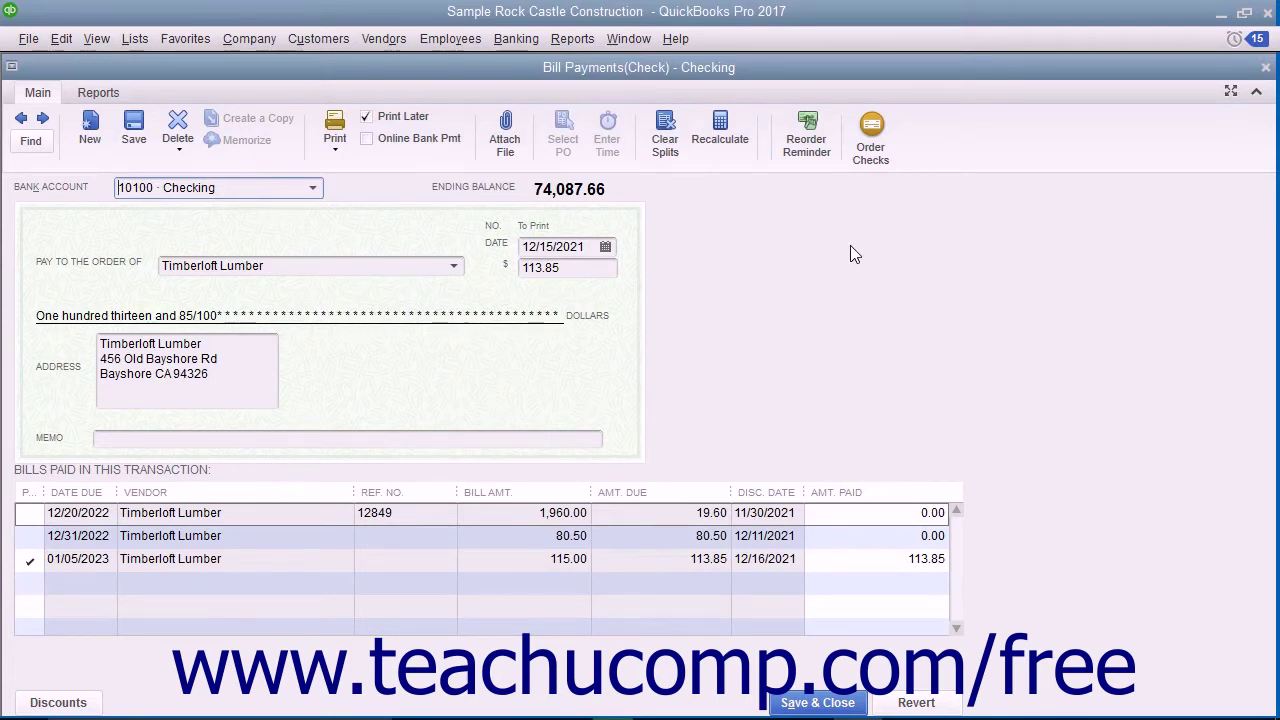
# Start a batch print and select all six checks marked to print later
pyautogui.click(337, 152)
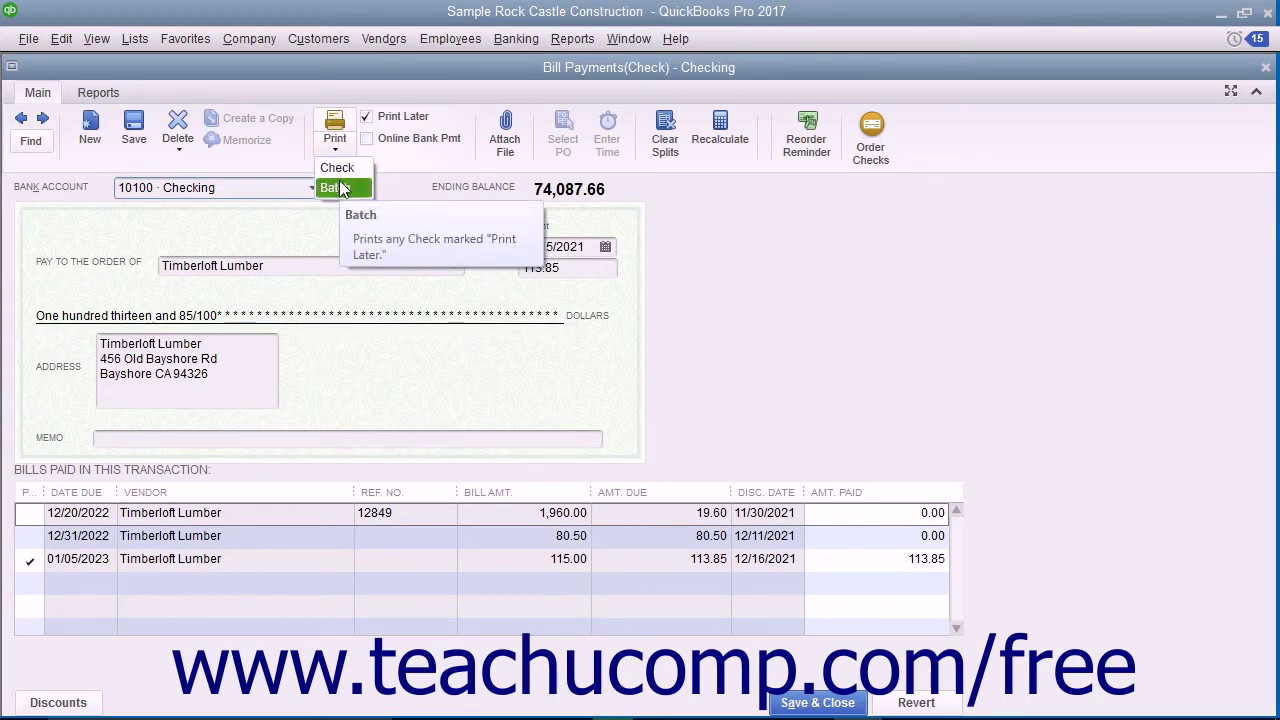
pyautogui.click(337, 188)
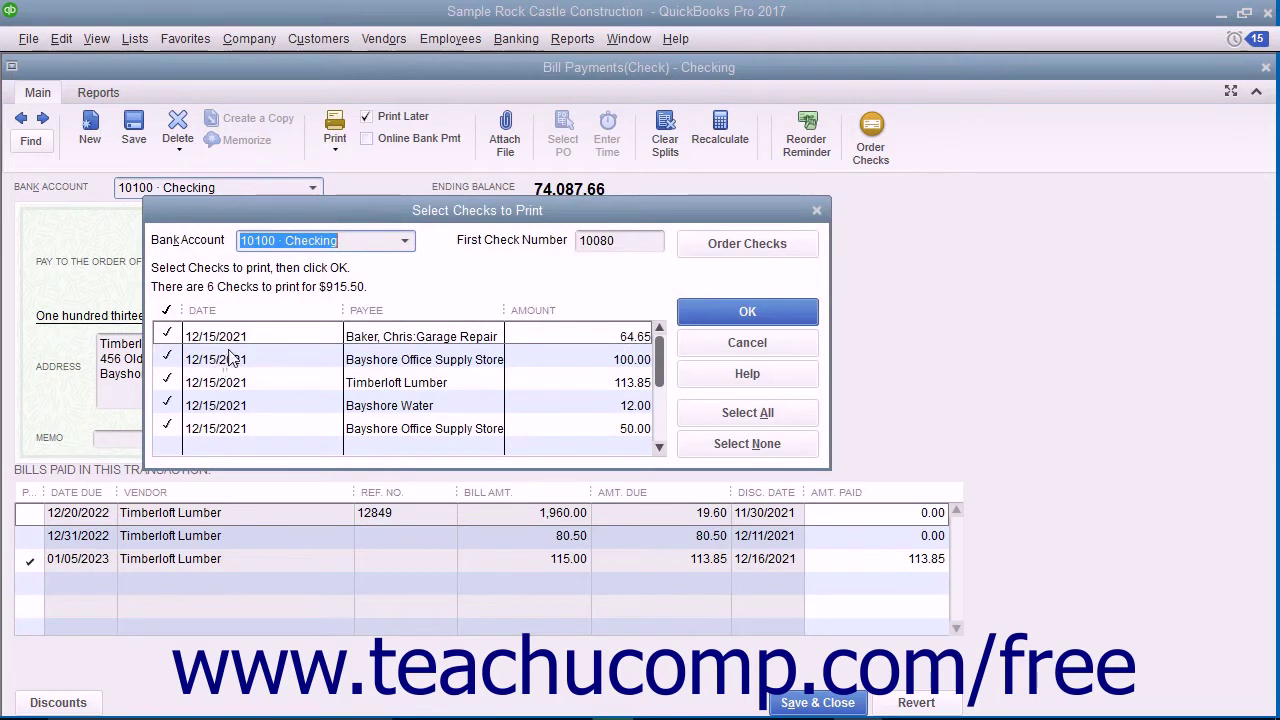
pyautogui.click(702, 410)
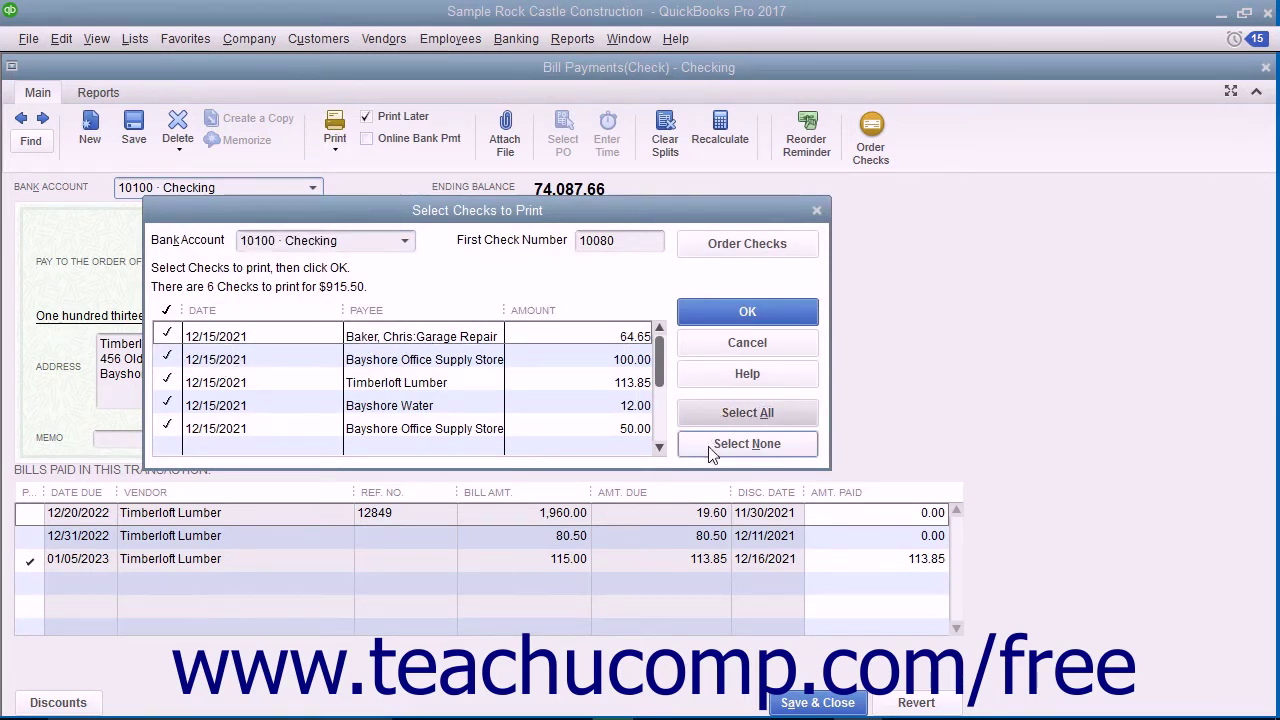
pyautogui.click(708, 446)
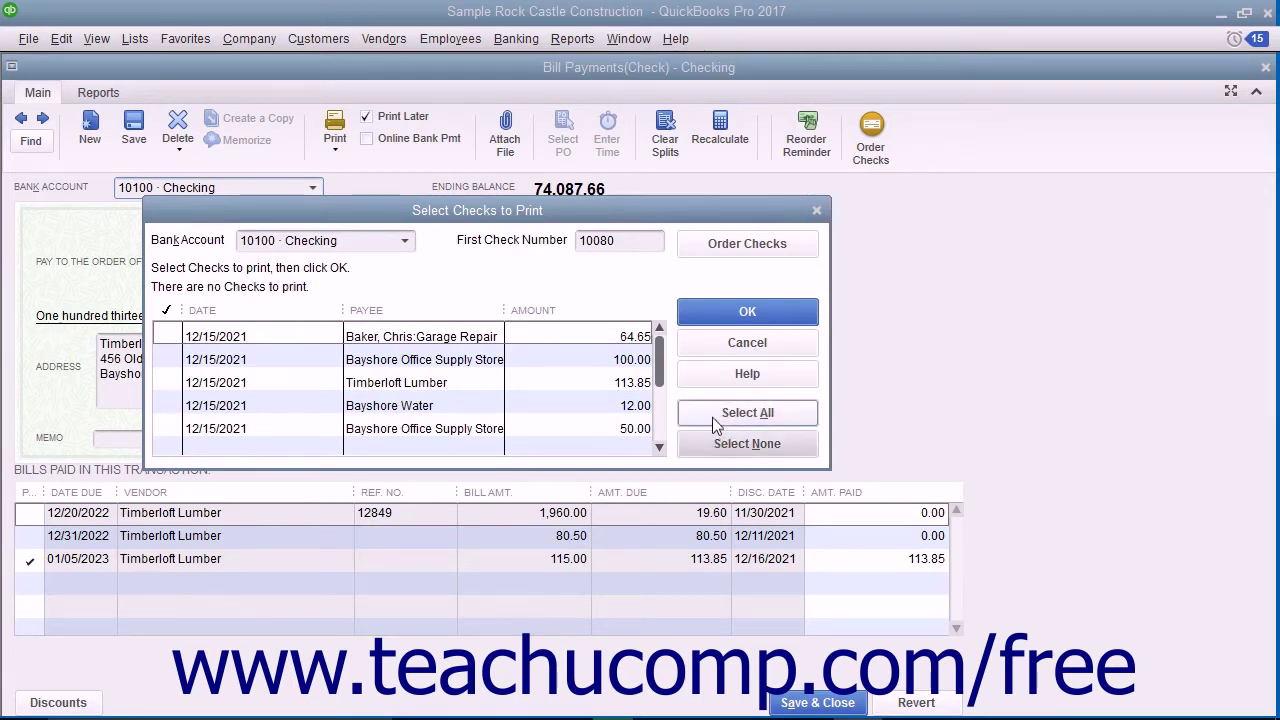
pyautogui.click(714, 424)
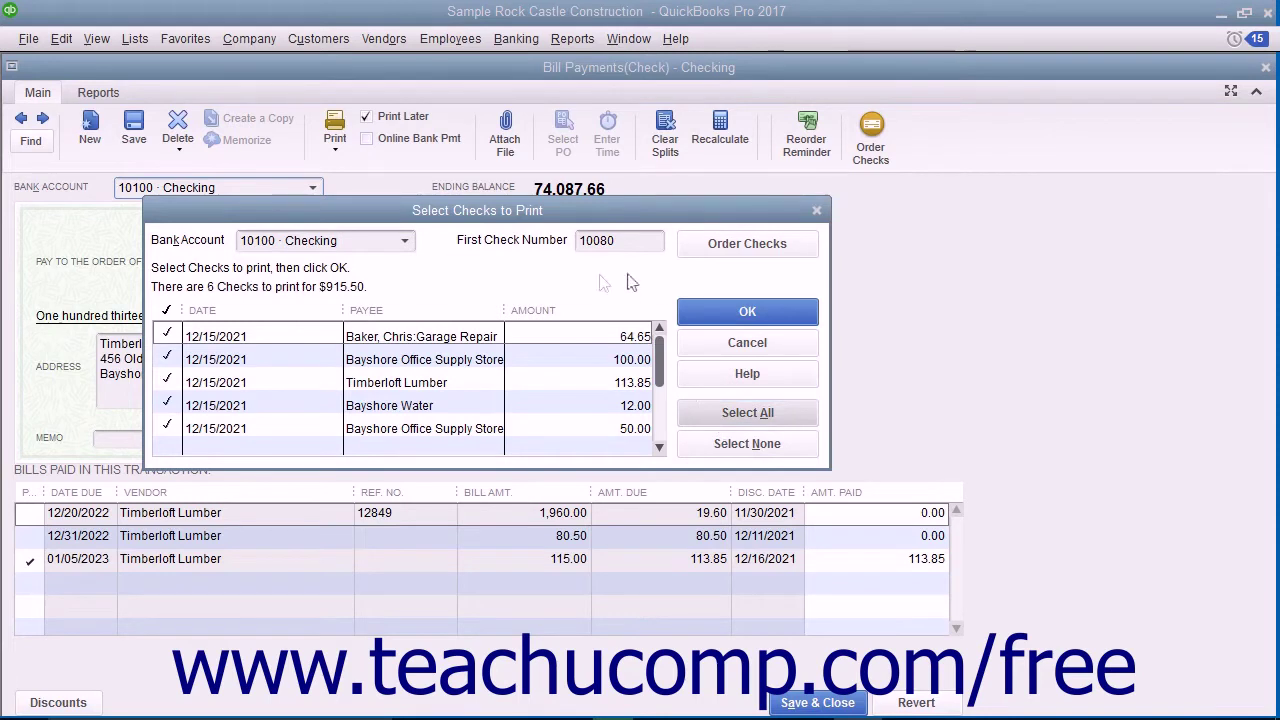
# Keep 10100 · Checking as the account, set the first check number to 518, and confirm
pyautogui.click(405, 241)
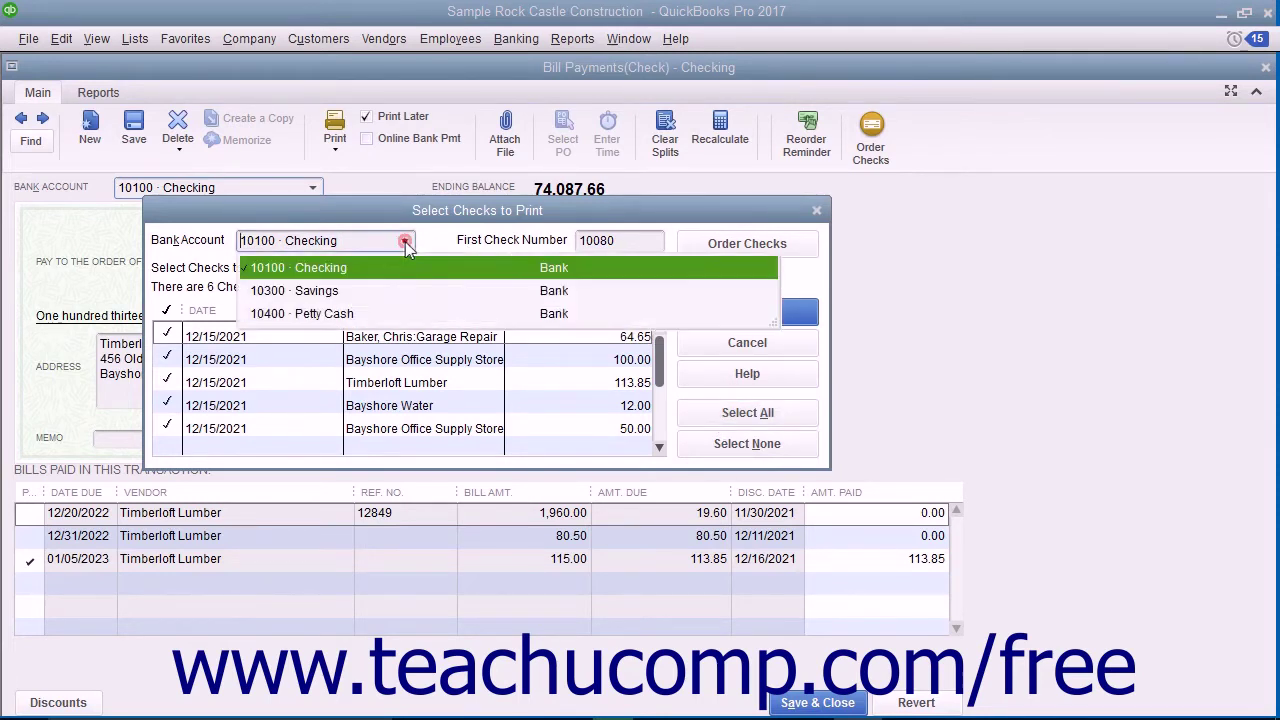
pyautogui.click(363, 277)
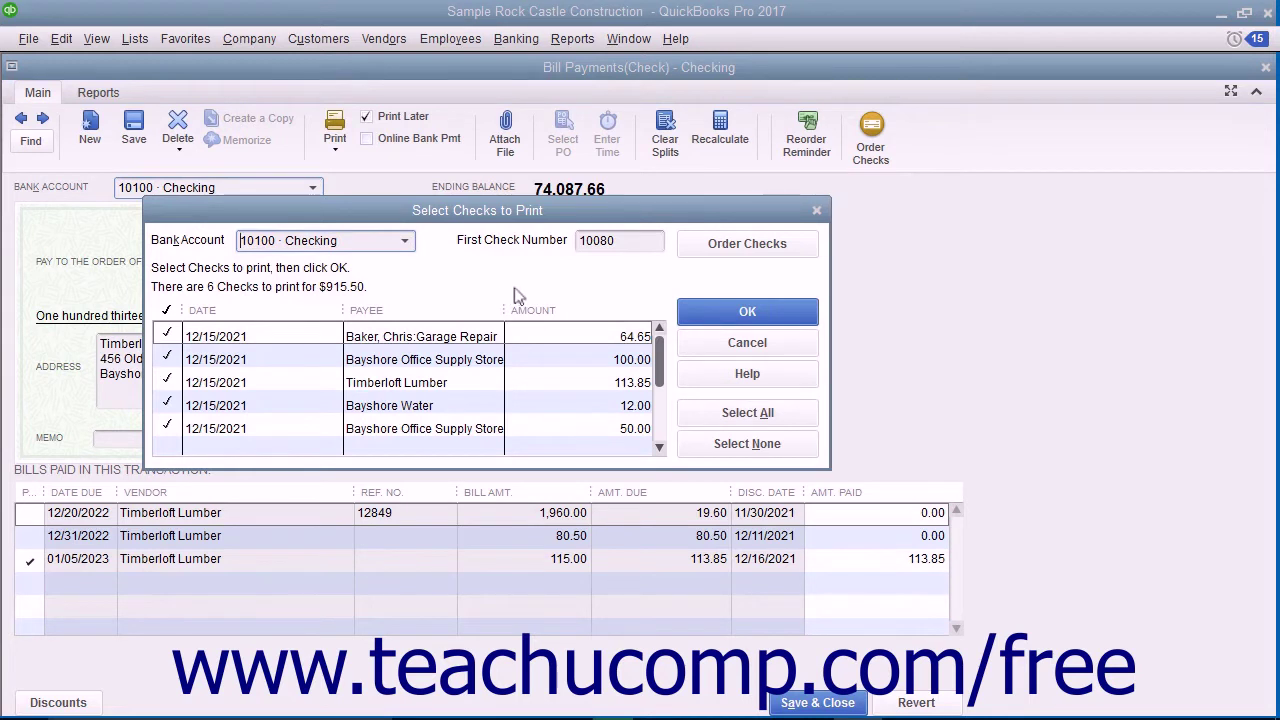
pyautogui.click(630, 240)
pyautogui.write('518')
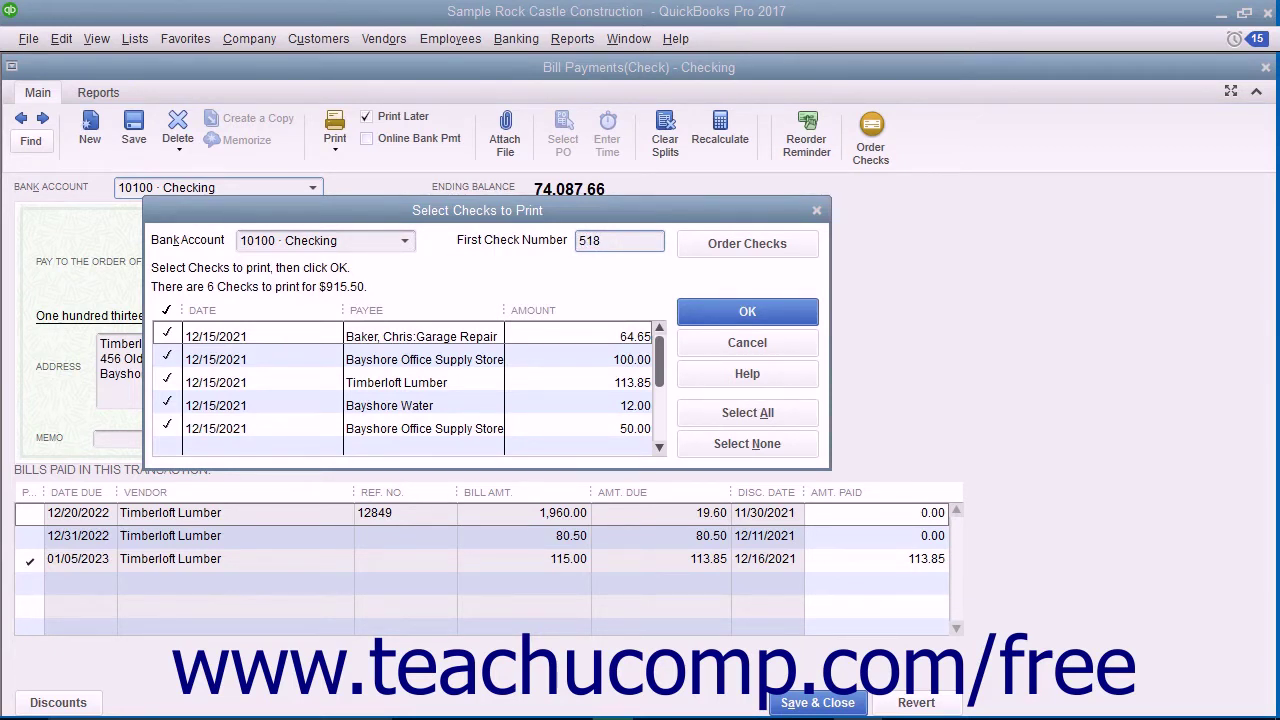
pyautogui.click(716, 305)
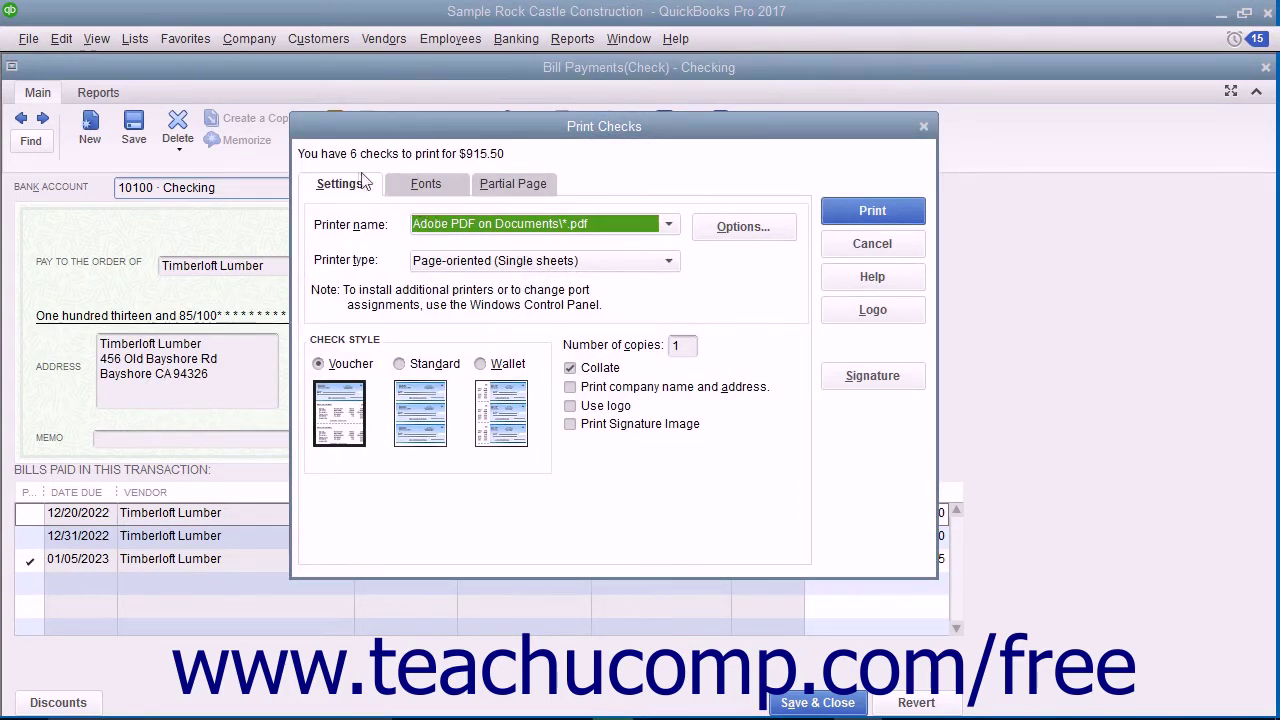
pyautogui.click(436, 188)
pyautogui.click(515, 188)
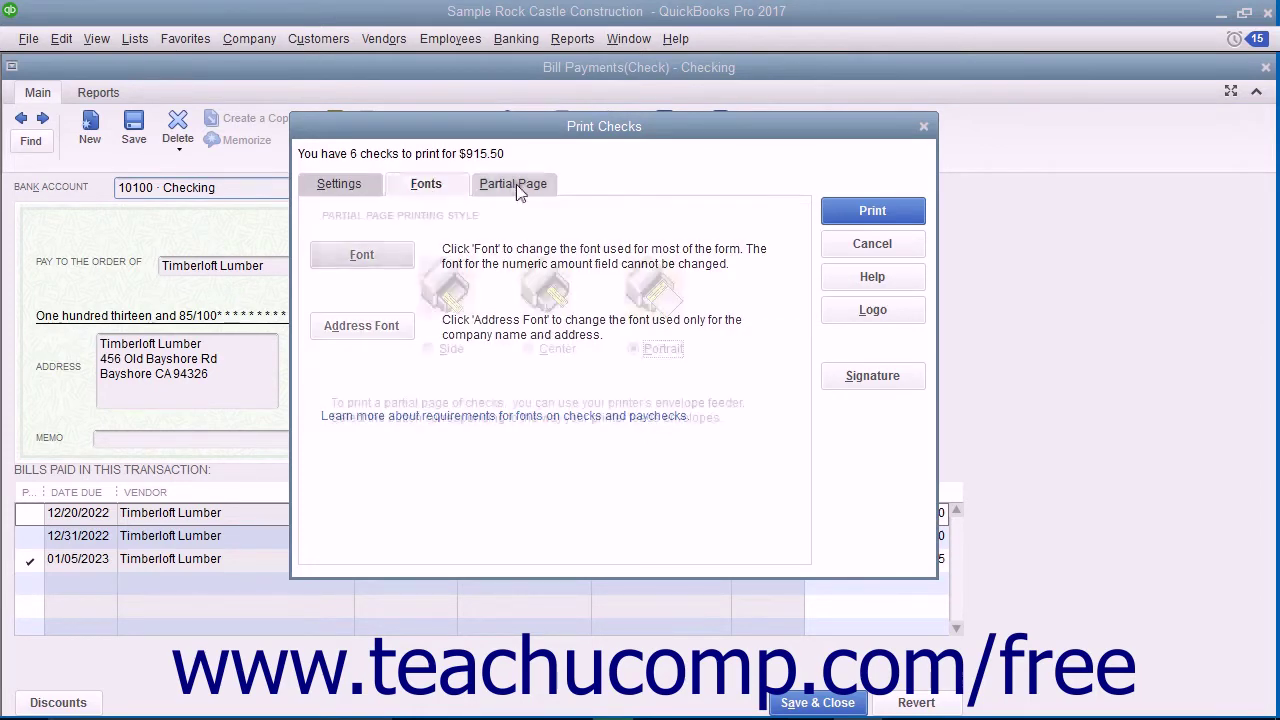
pyautogui.click(366, 186)
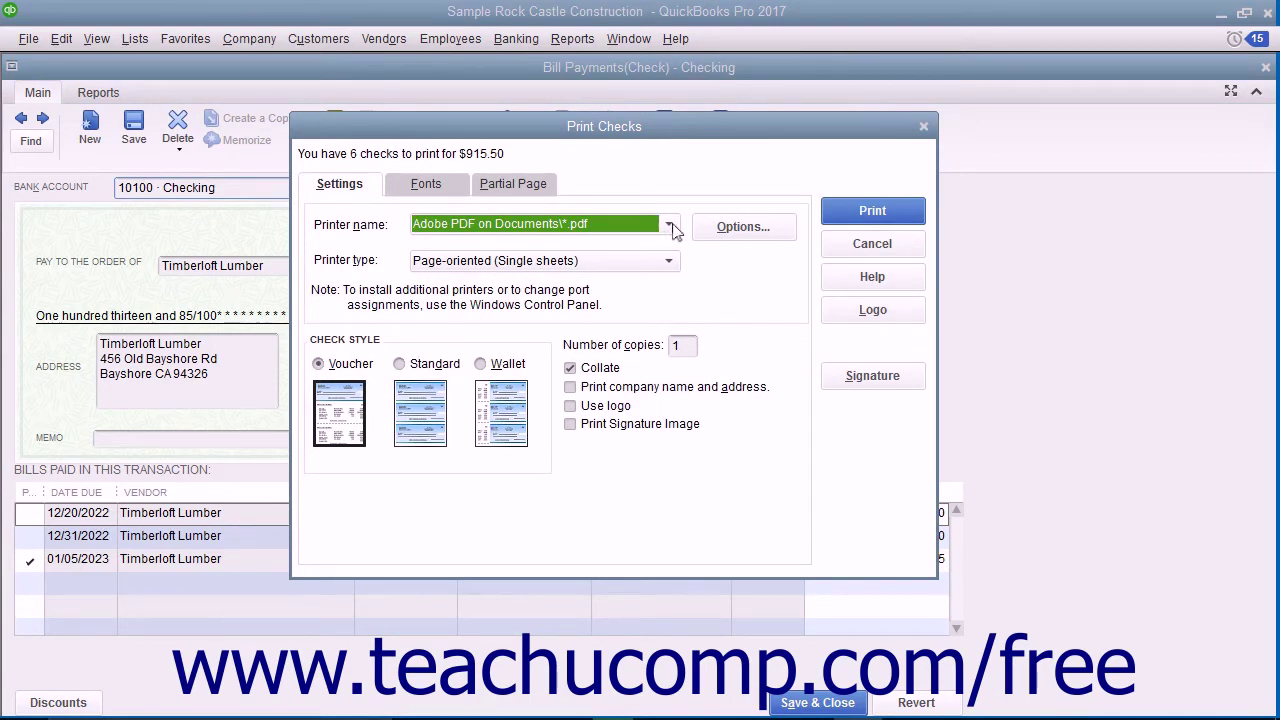
pyautogui.click(669, 226)
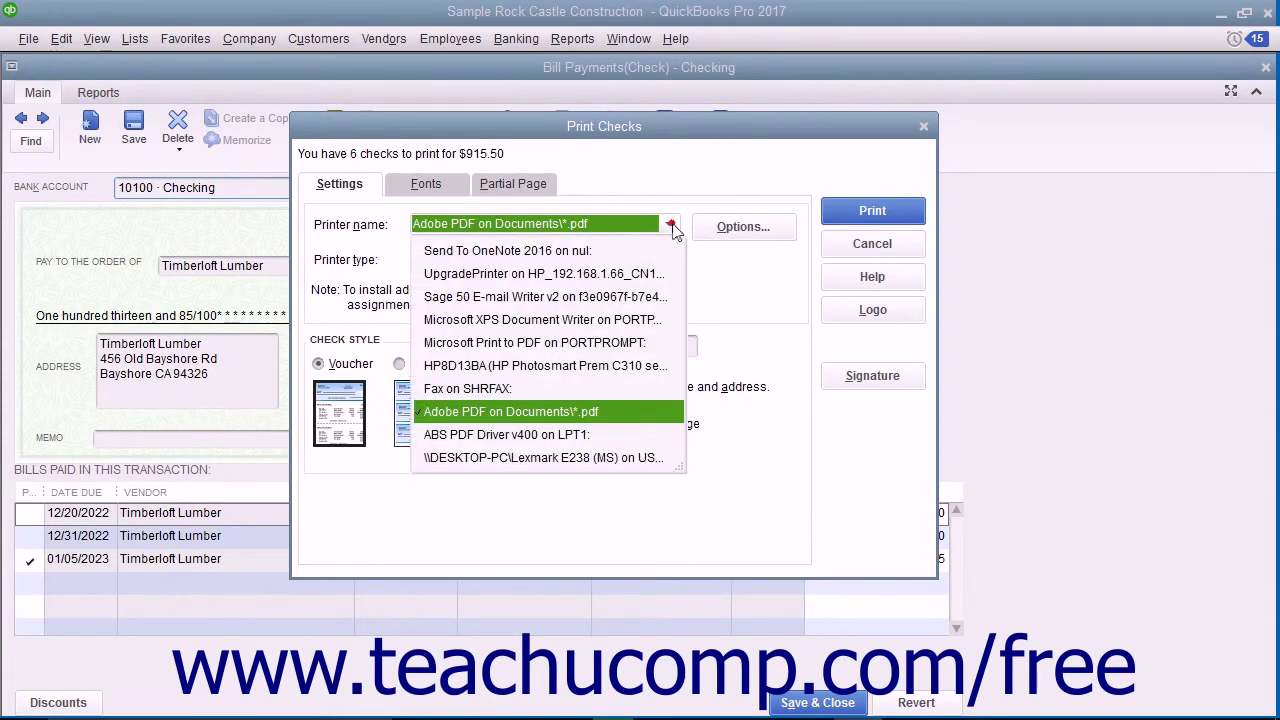
pyautogui.click(606, 457)
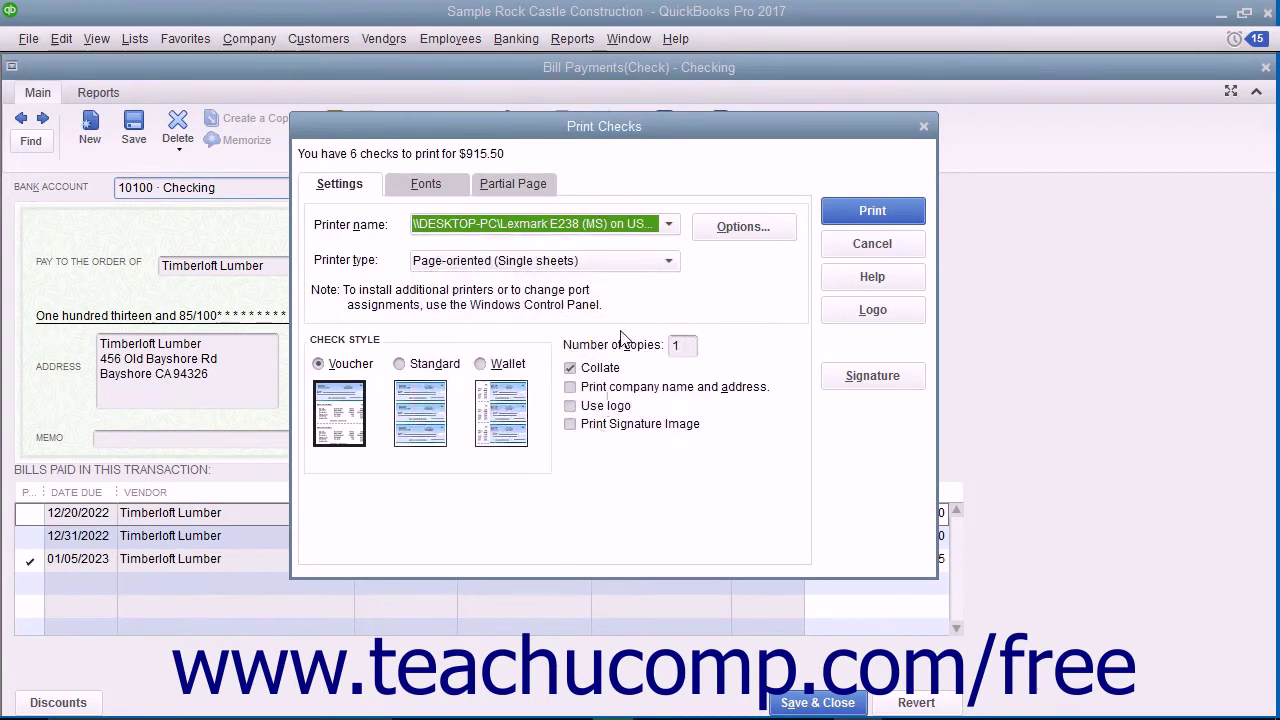
pyautogui.click(669, 265)
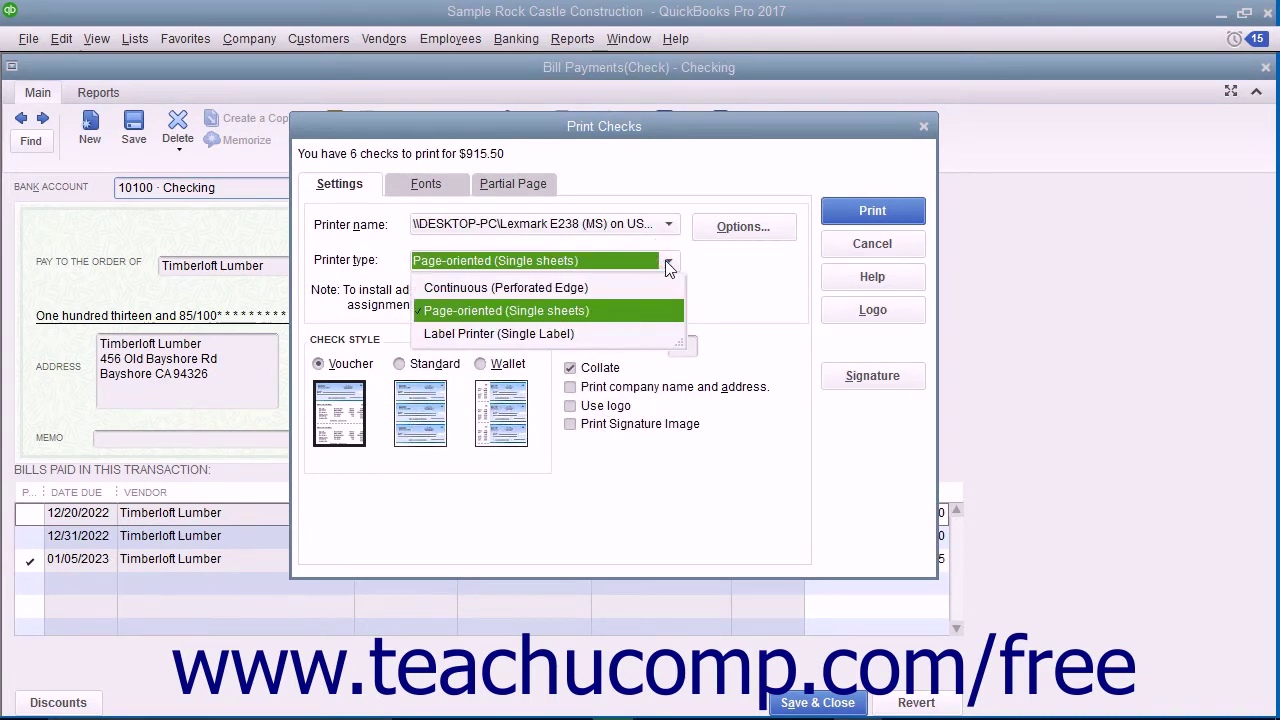
pyautogui.click(669, 265)
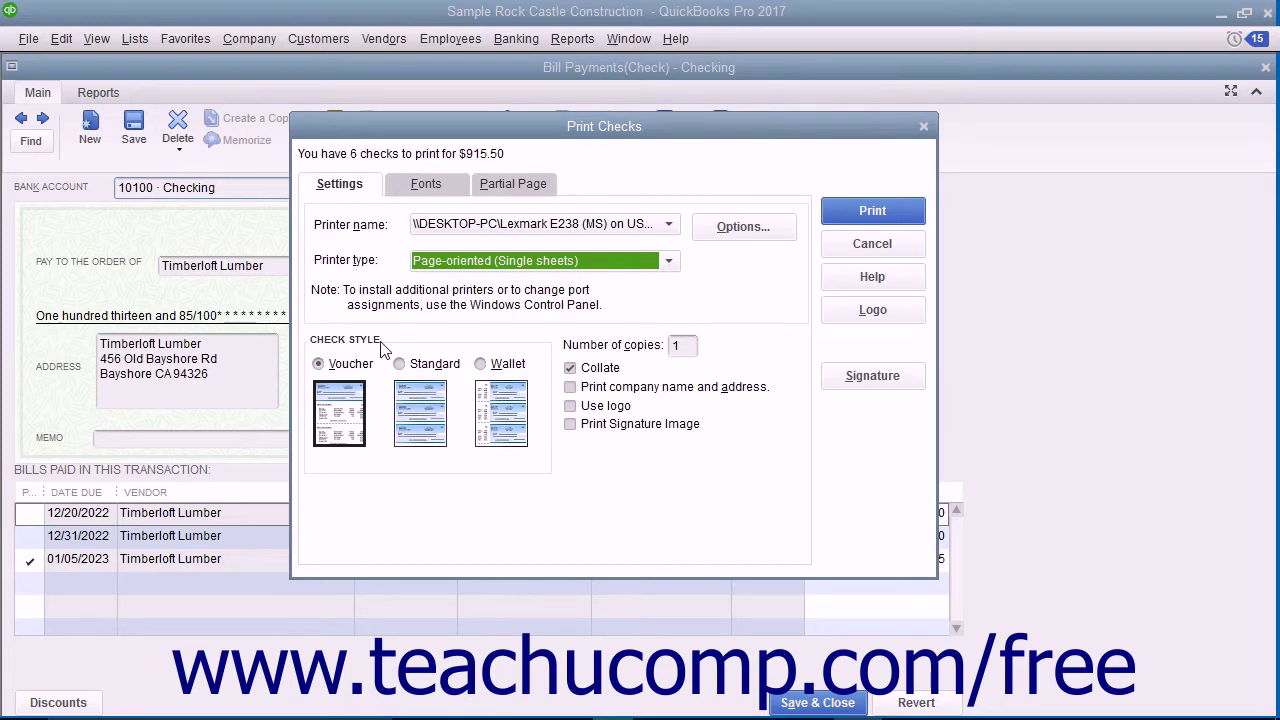
pyautogui.click(345, 366)
pyautogui.click(424, 365)
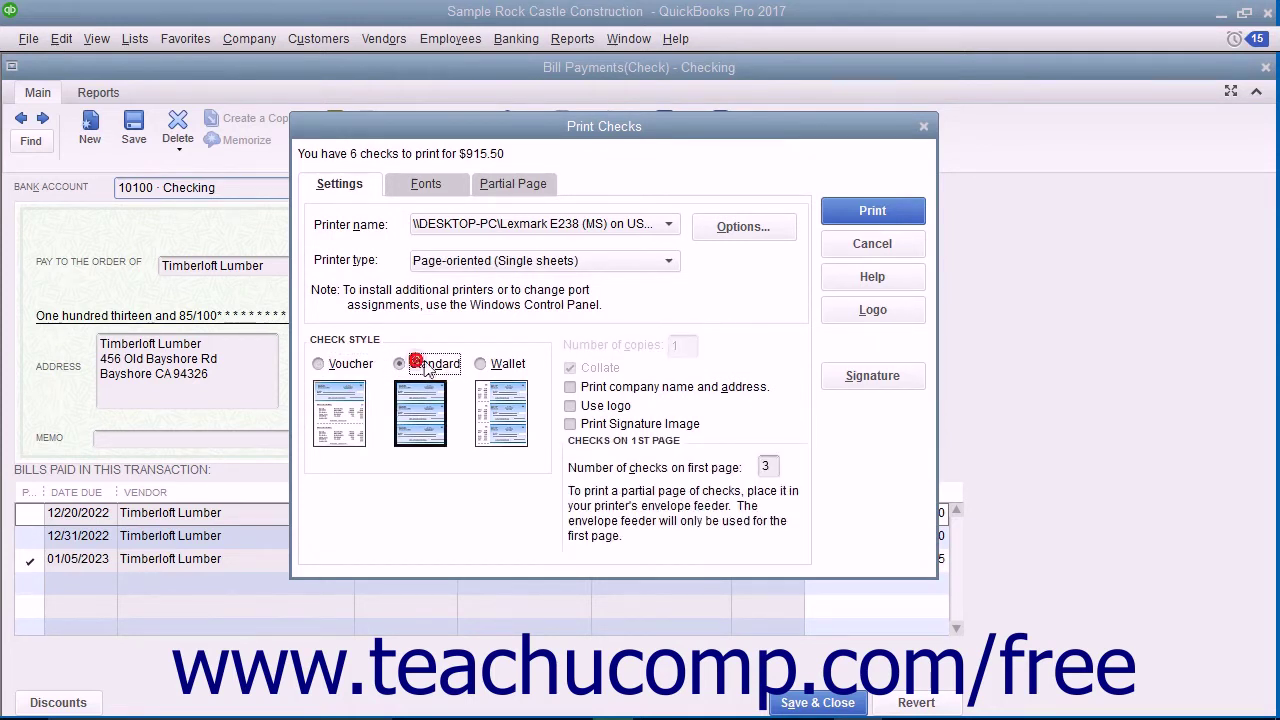
pyautogui.click(483, 366)
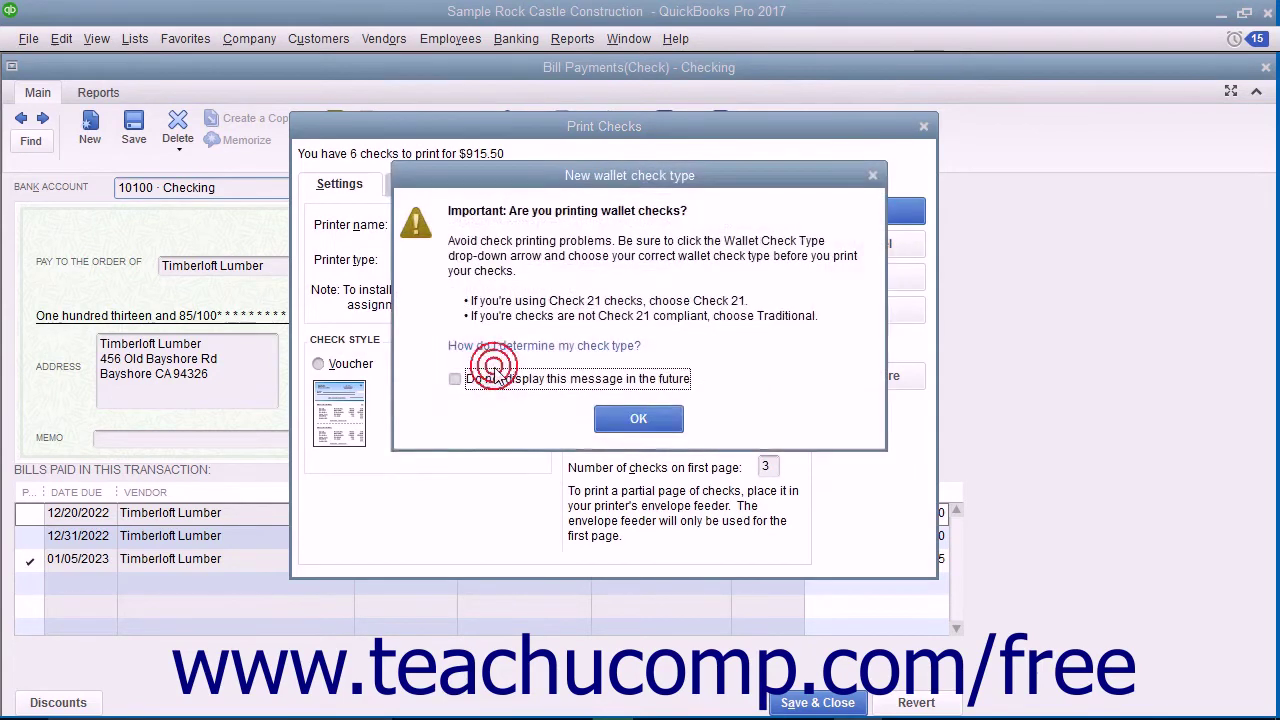
pyautogui.click(633, 425)
pyautogui.click(357, 367)
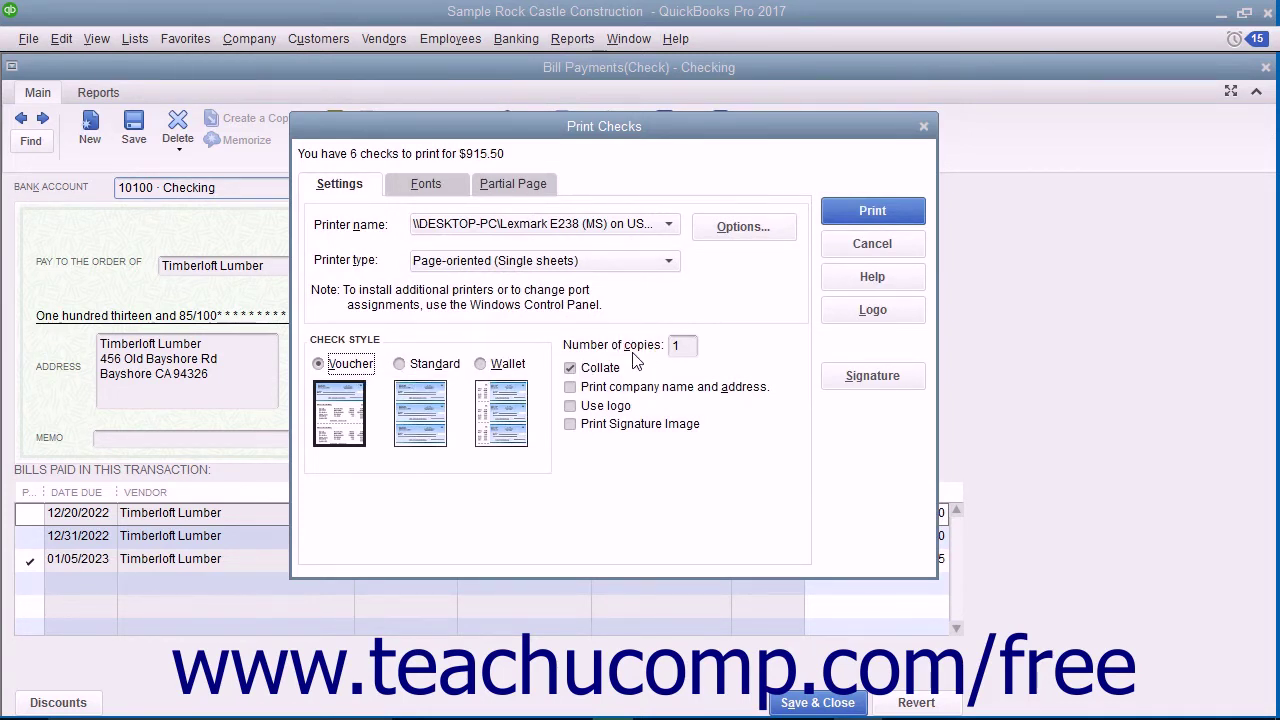
# Enable Use logo and load the RCC Logo hard-hat image from Pictures as the check logo
pyautogui.click(569, 407)
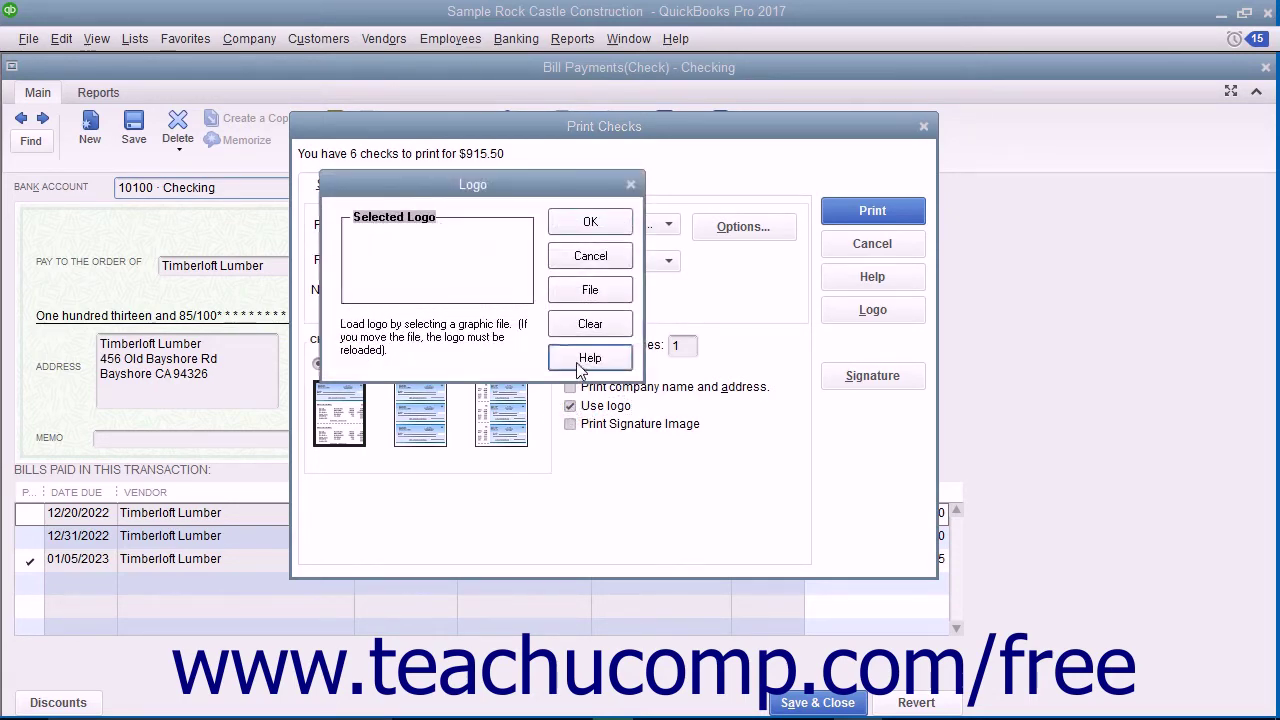
pyautogui.click(591, 290)
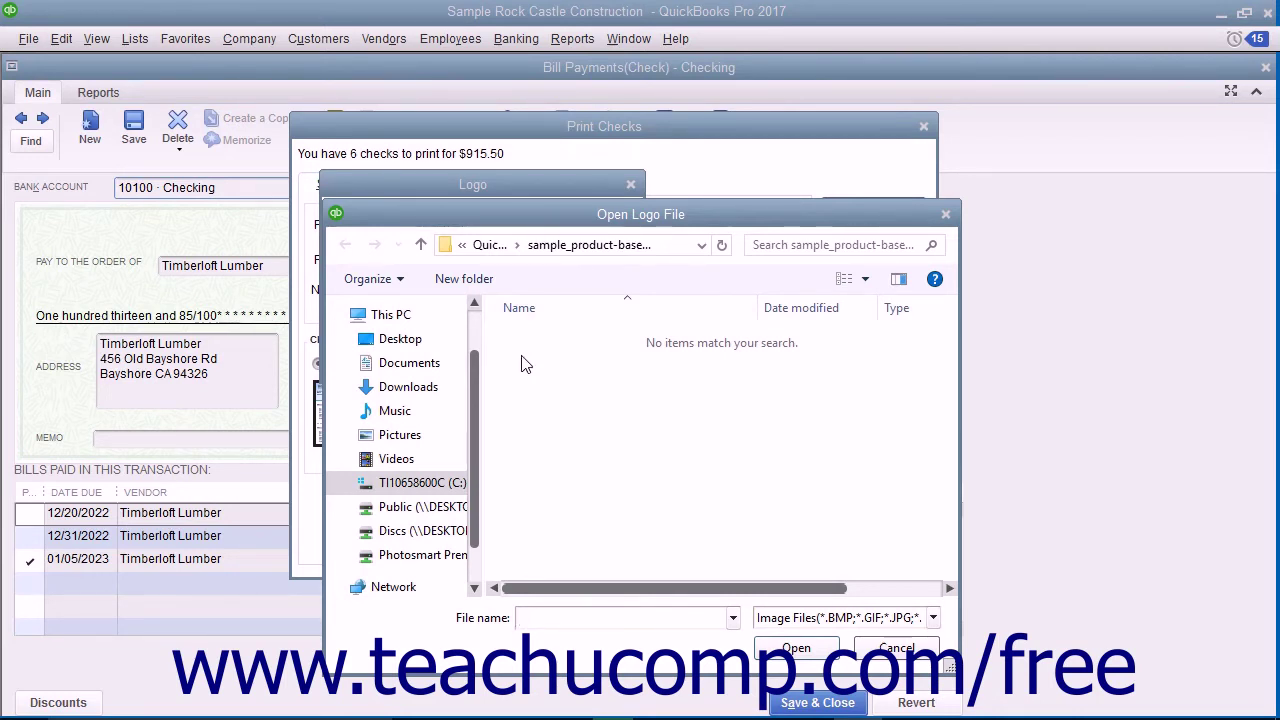
pyautogui.click(420, 442)
pyautogui.scroll(-5, 618, 430)
pyautogui.scroll(1, 958, 530)
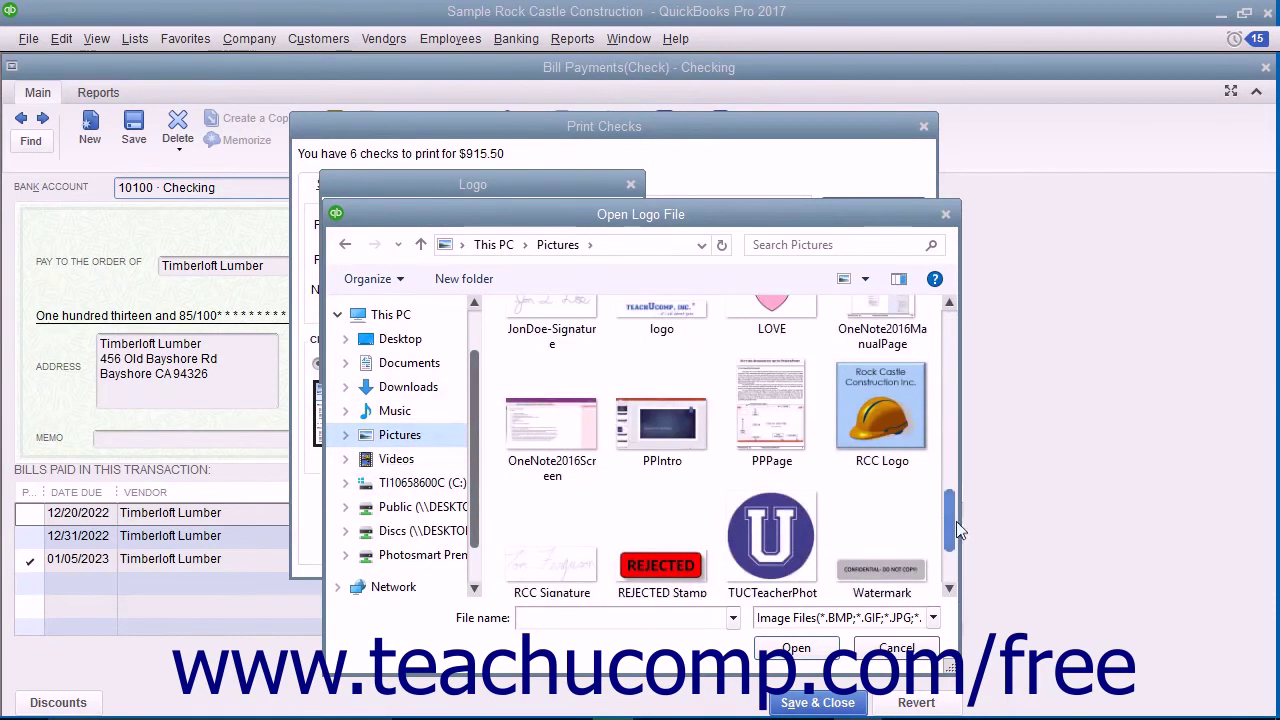
pyautogui.click(895, 422)
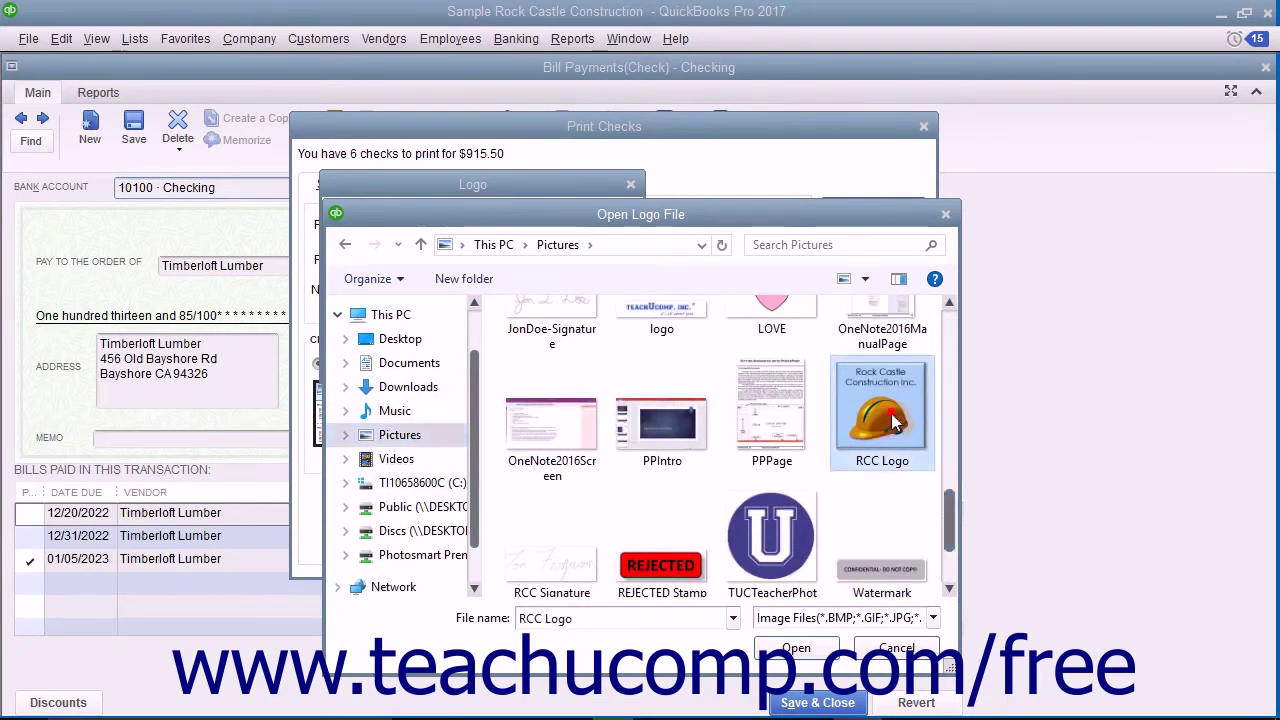
pyautogui.click(812, 650)
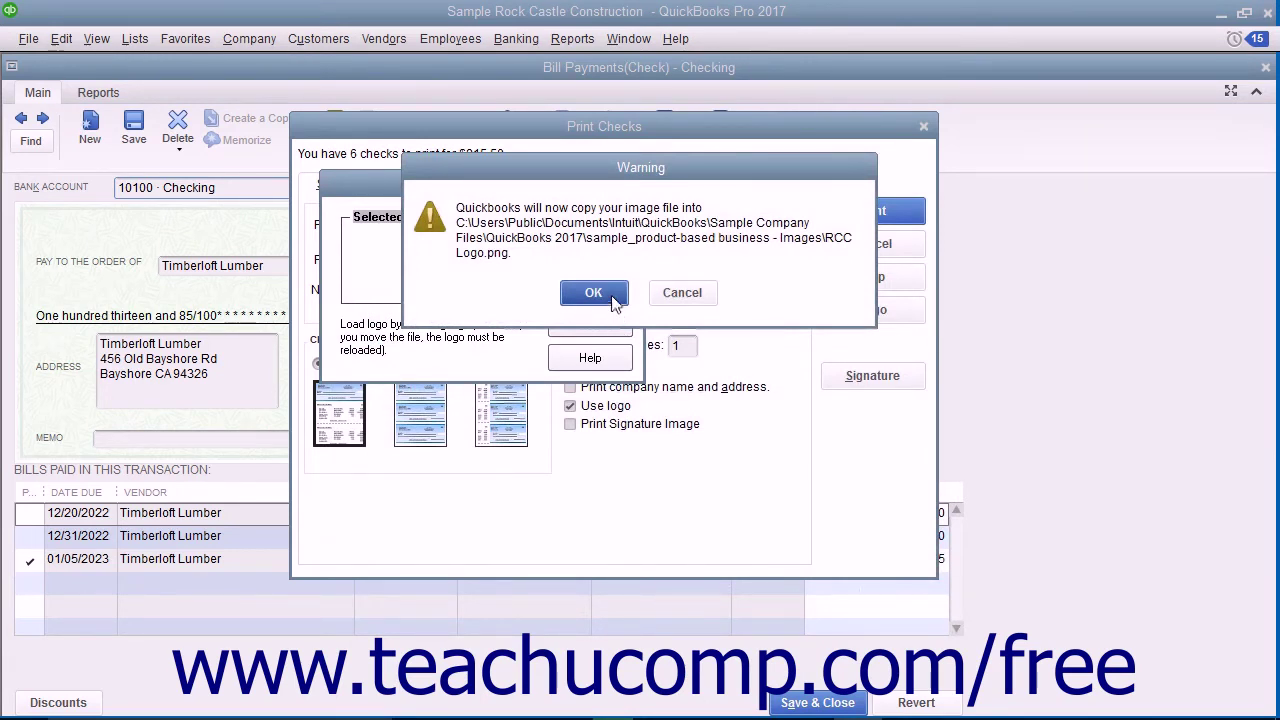
pyautogui.click(594, 293)
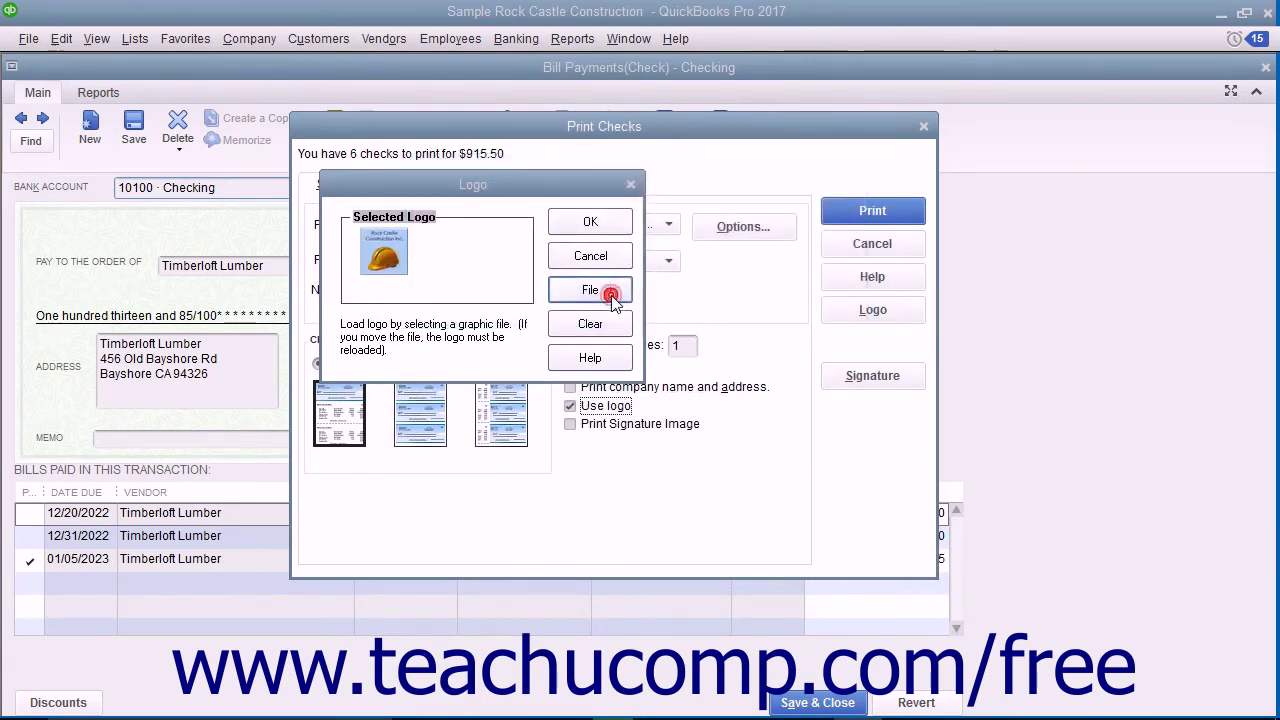
pyautogui.click(591, 223)
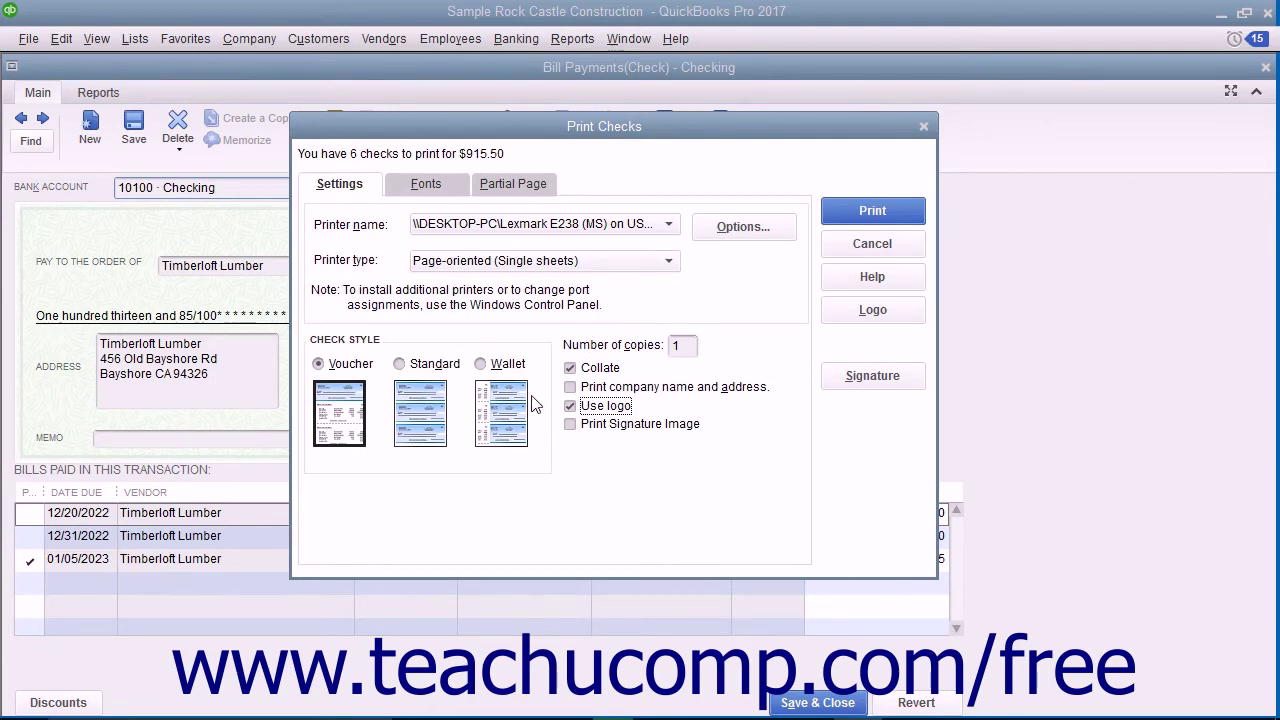
pyautogui.click(571, 425)
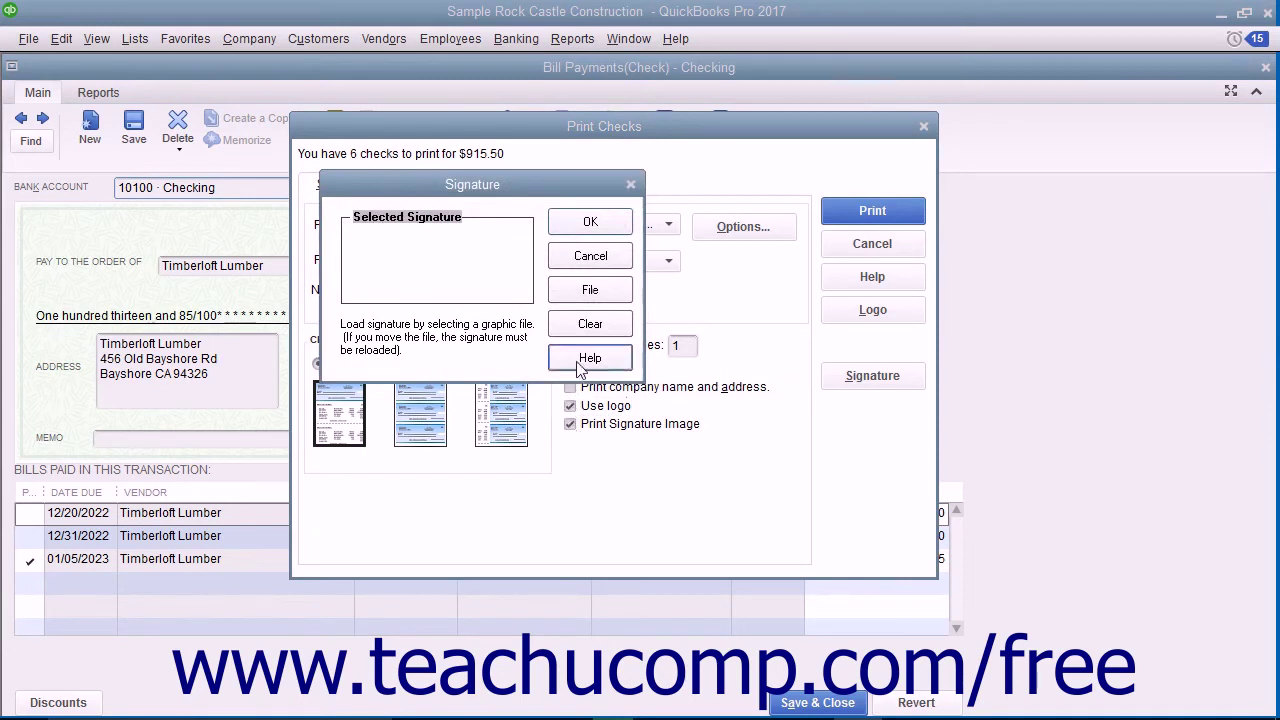
pyautogui.click(590, 290)
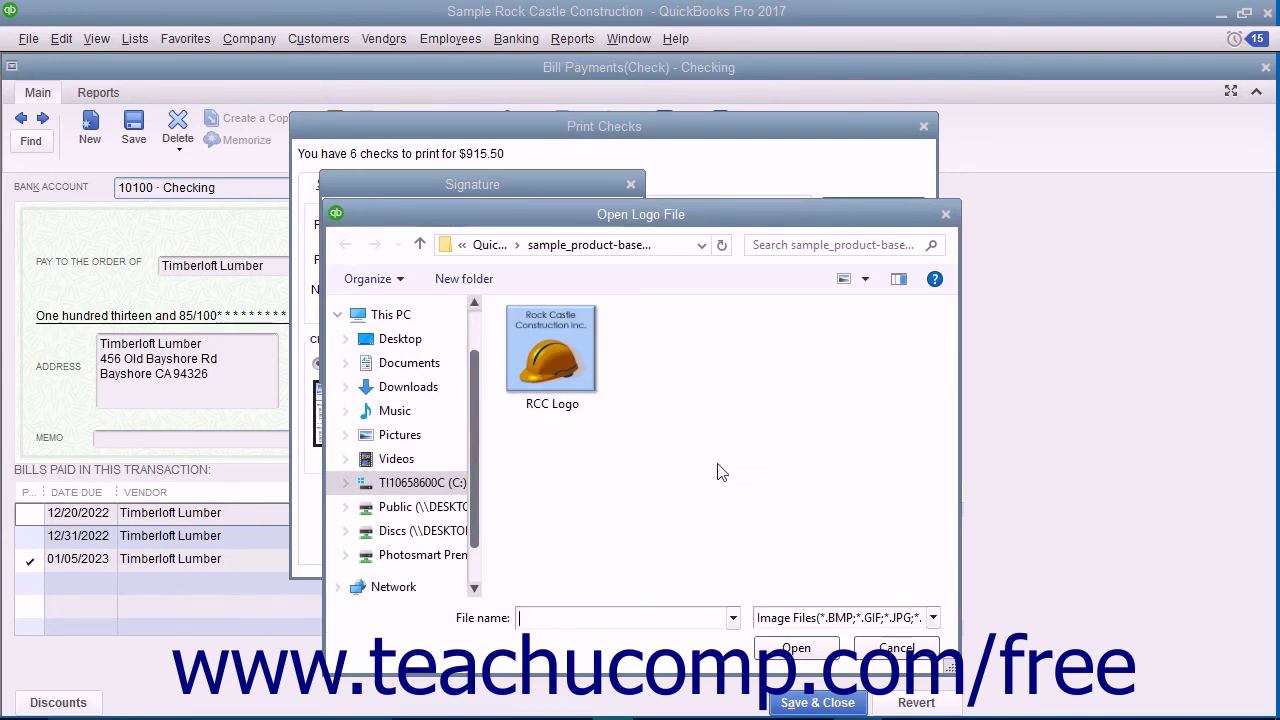
pyautogui.click(880, 652)
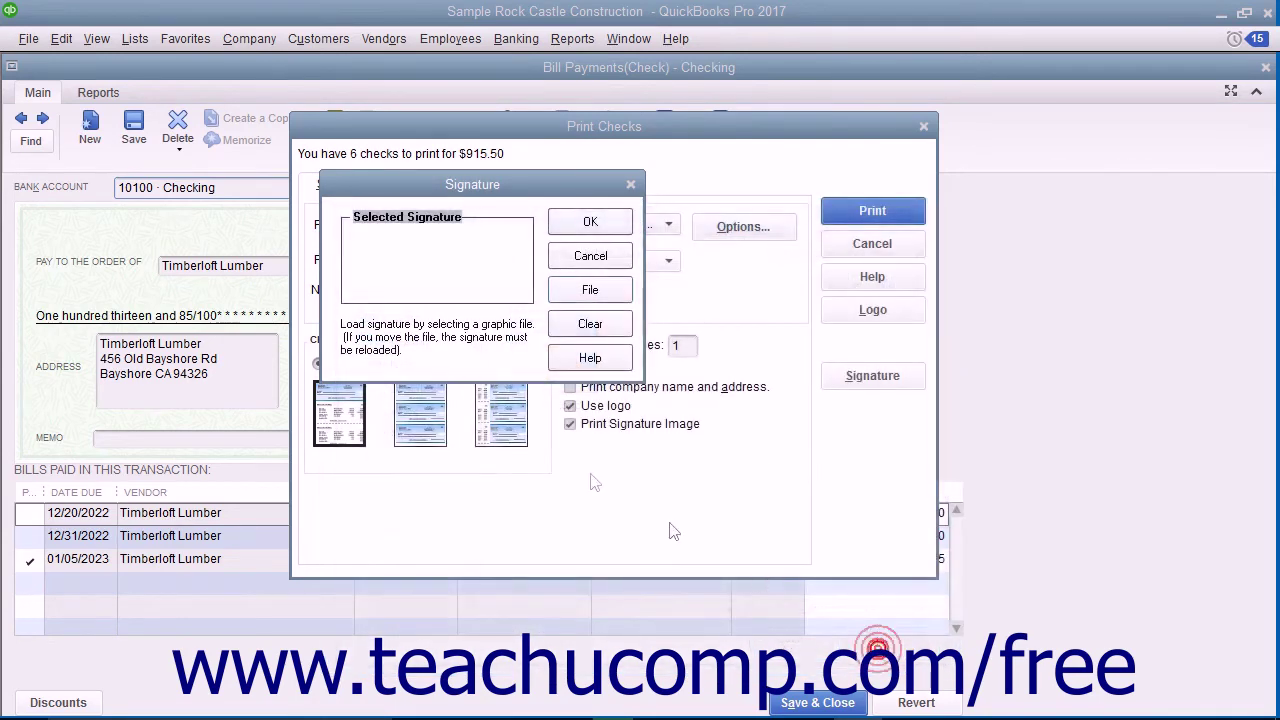
pyautogui.click(590, 258)
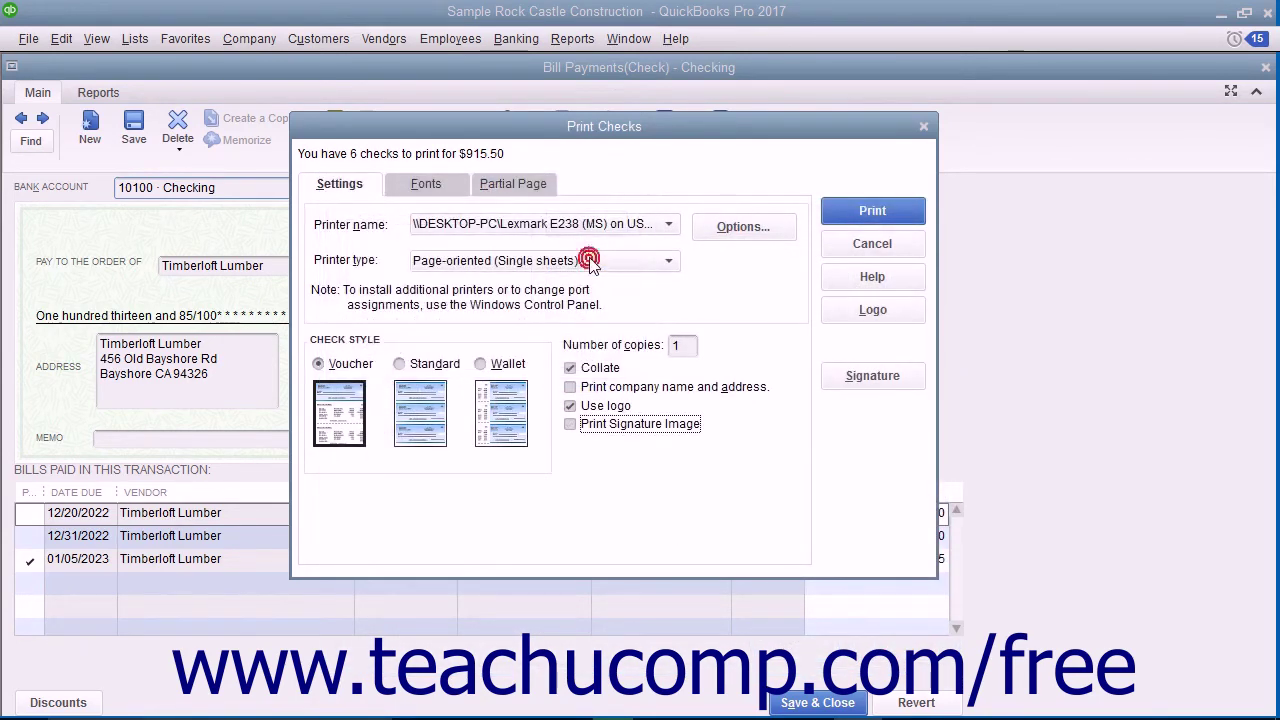
# On the Fonts tab, confirm Arial Narrow 10 for both the address font and the check font
pyautogui.click(440, 185)
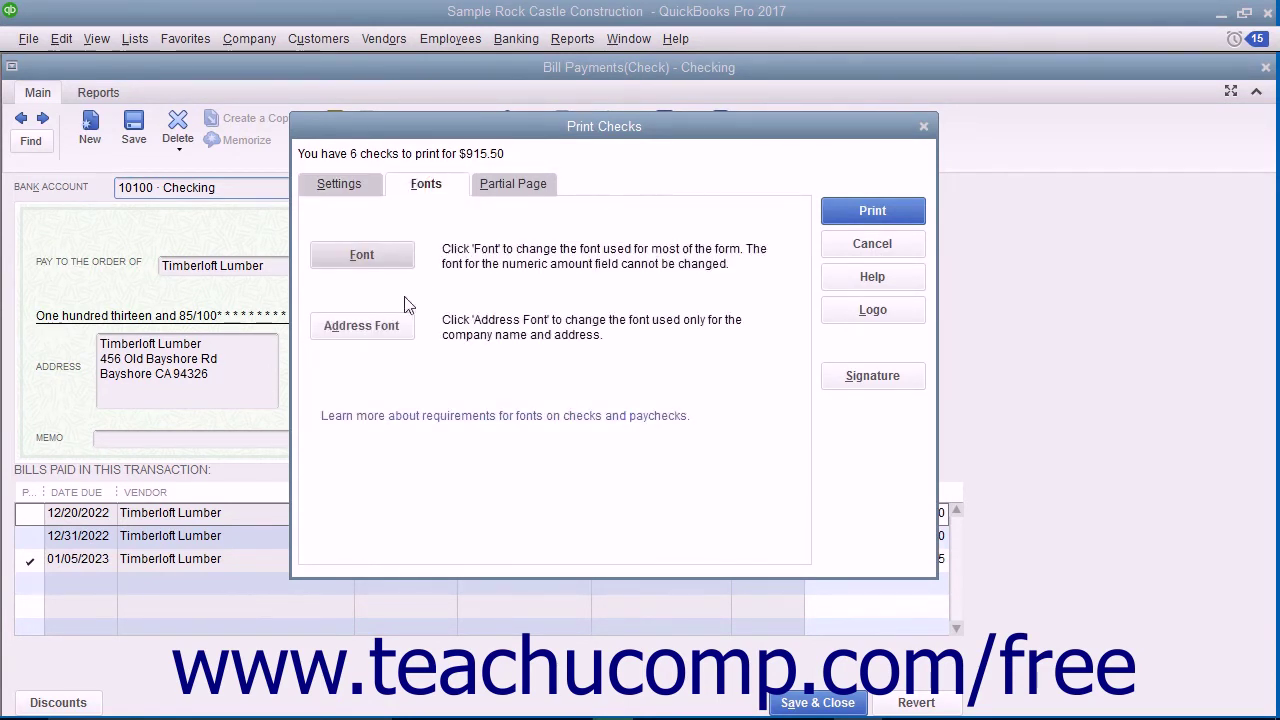
pyautogui.click(387, 330)
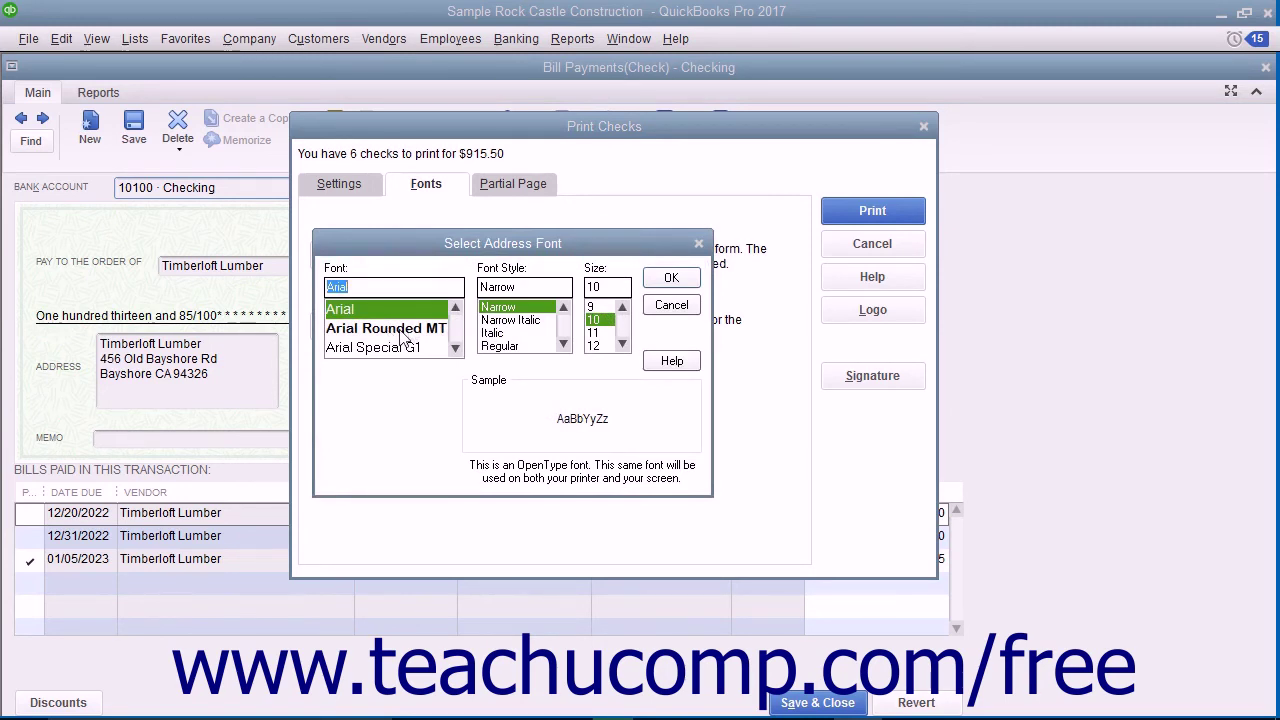
pyautogui.click(667, 284)
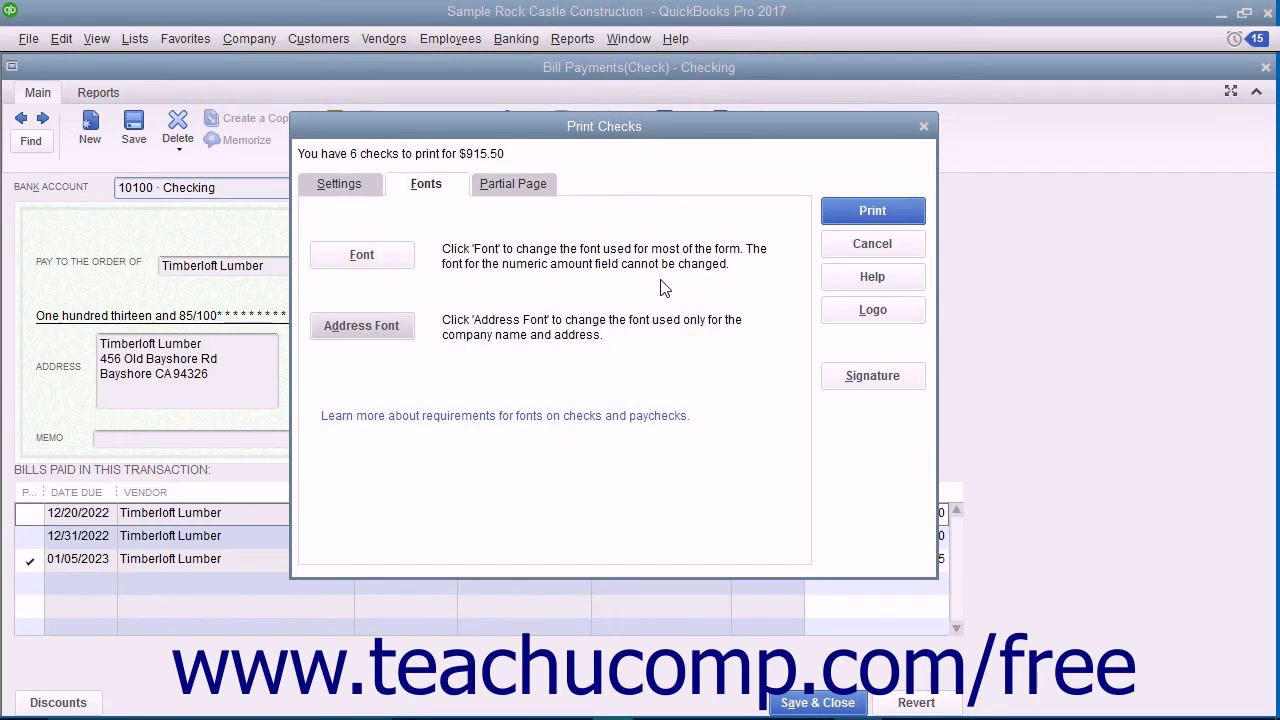
pyautogui.click(362, 256)
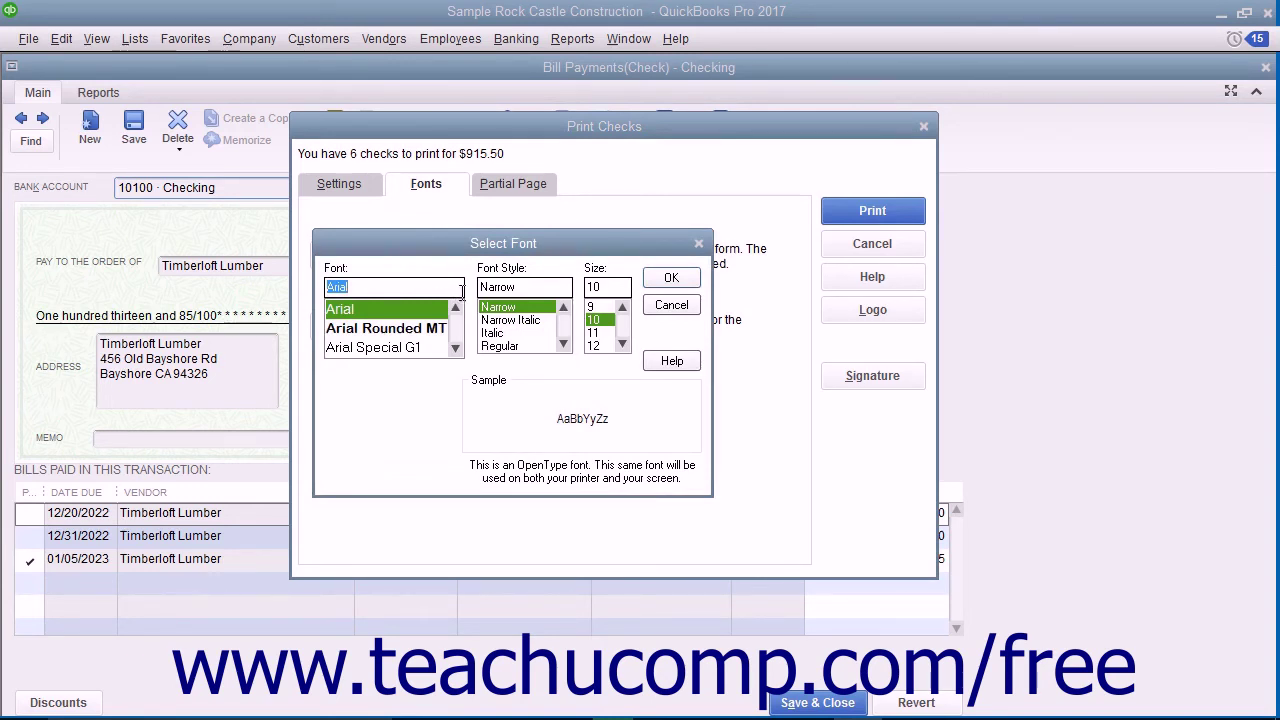
pyautogui.click(671, 281)
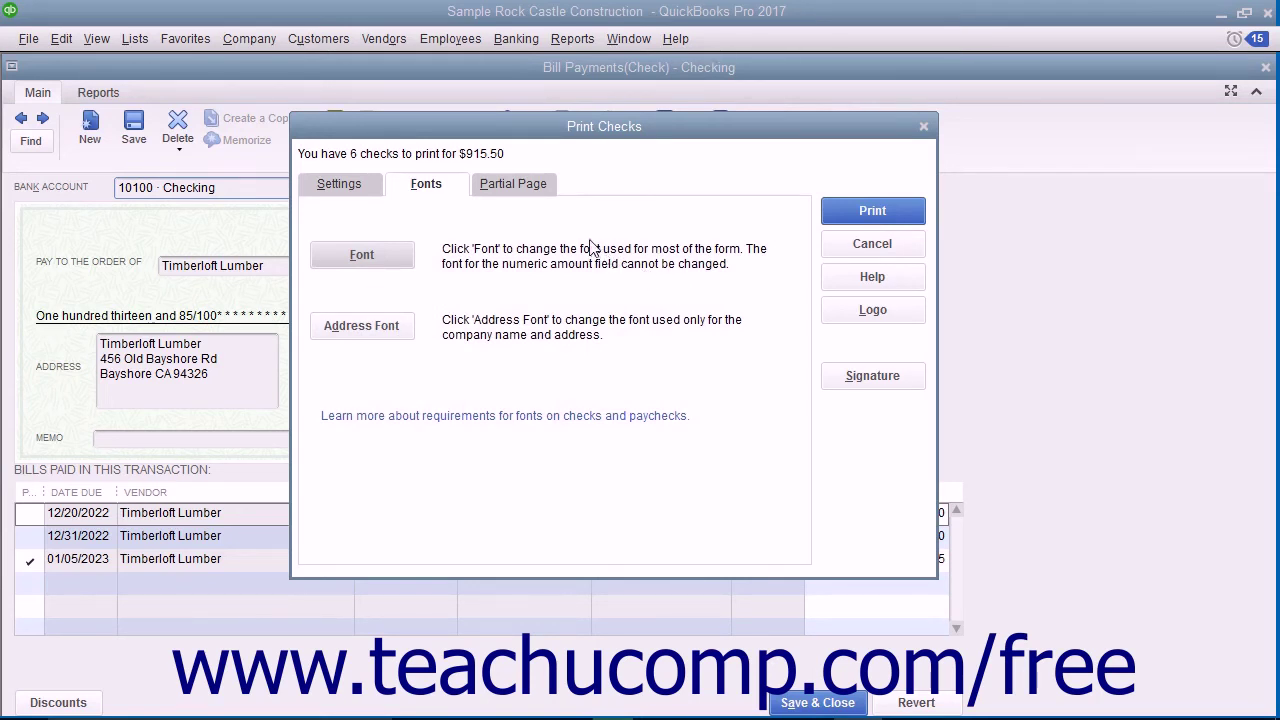
# Show the Partial Page printing styles, with Portrait as the envelope-feeder style
pyautogui.click(515, 190)
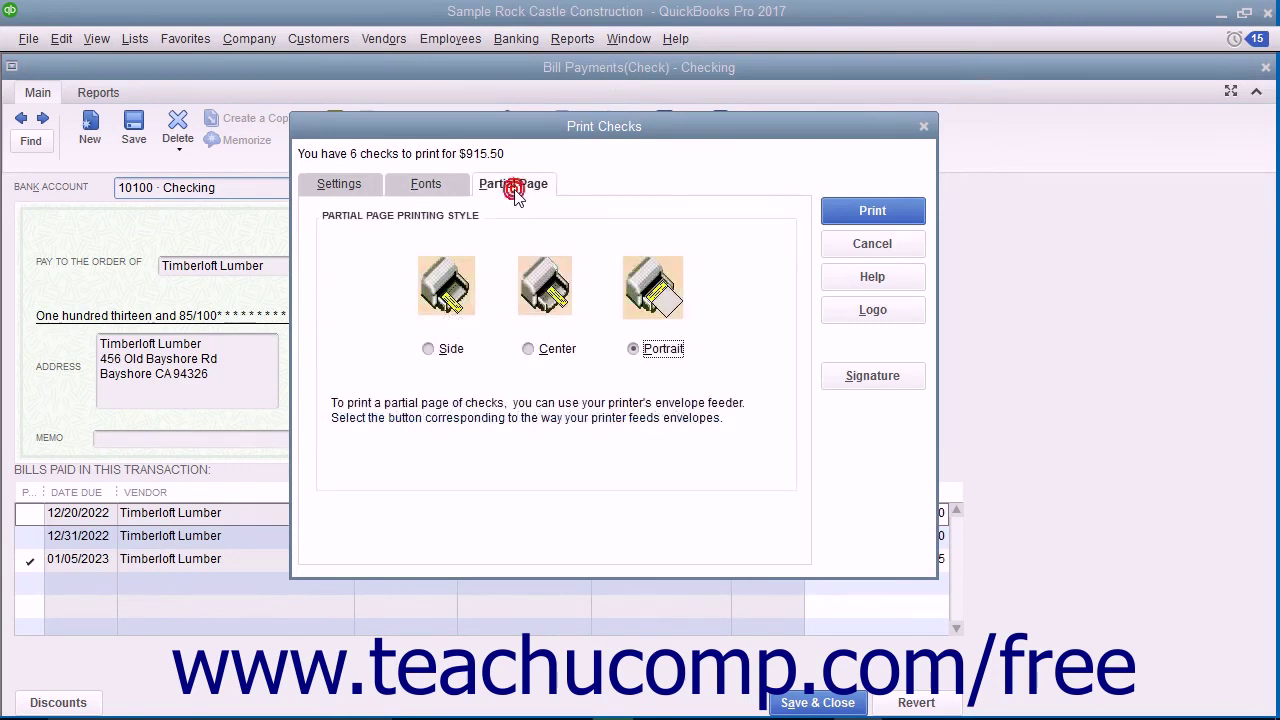